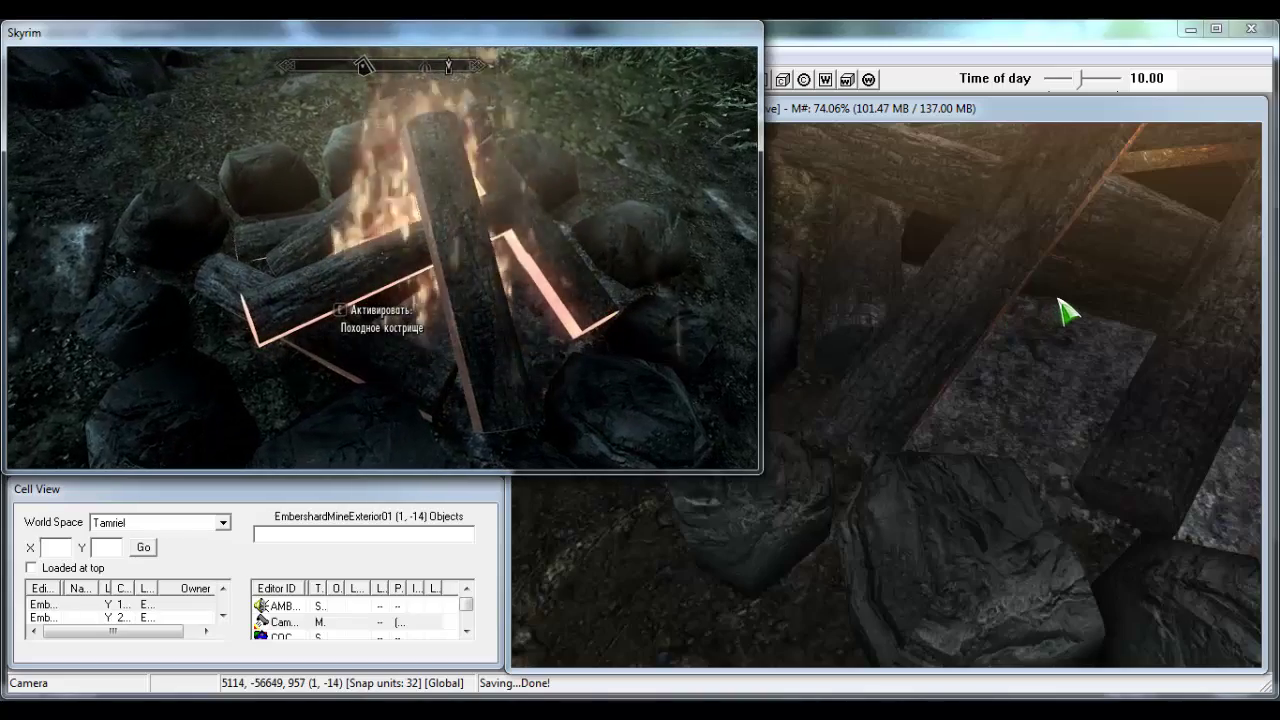
- Switch to the Creation Kit and filter the object list by "campfire" to find the Campfire01LandOff static
{"action": "key", "text": "alt+Tab"}
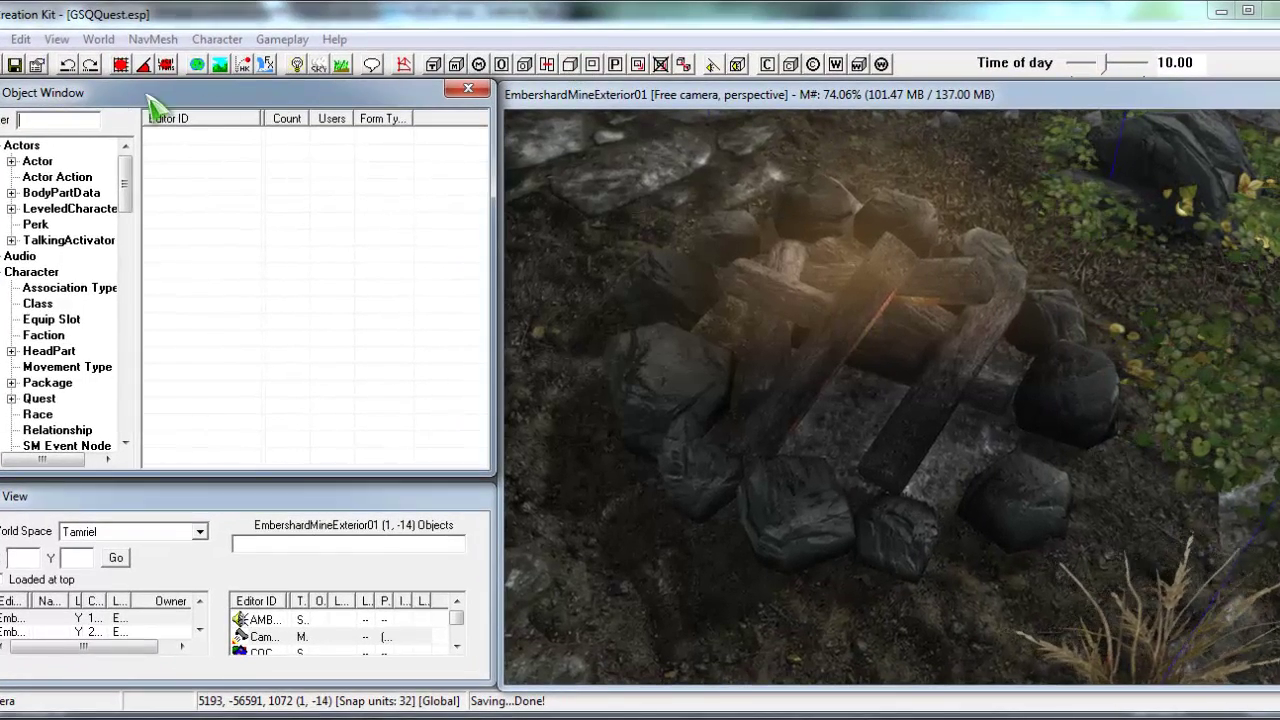
{"action": "left_click", "coordinate": [36, 120]}
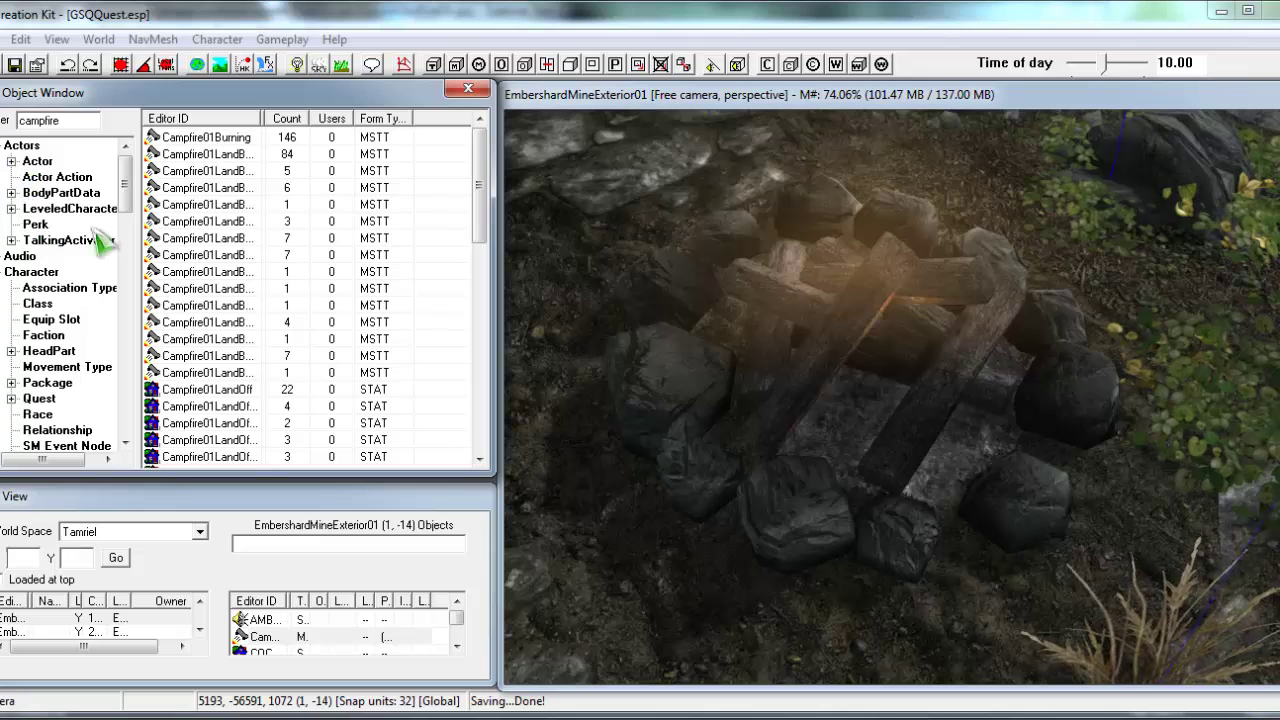
{"action": "mouse_move", "coordinate": [483, 183]}
{"action": "left_mouse_down"}
{"action": "mouse_move", "coordinate": [483, 207]}
{"action": "mouse_move", "coordinate": [486, 186]}
{"action": "left_mouse_up"}
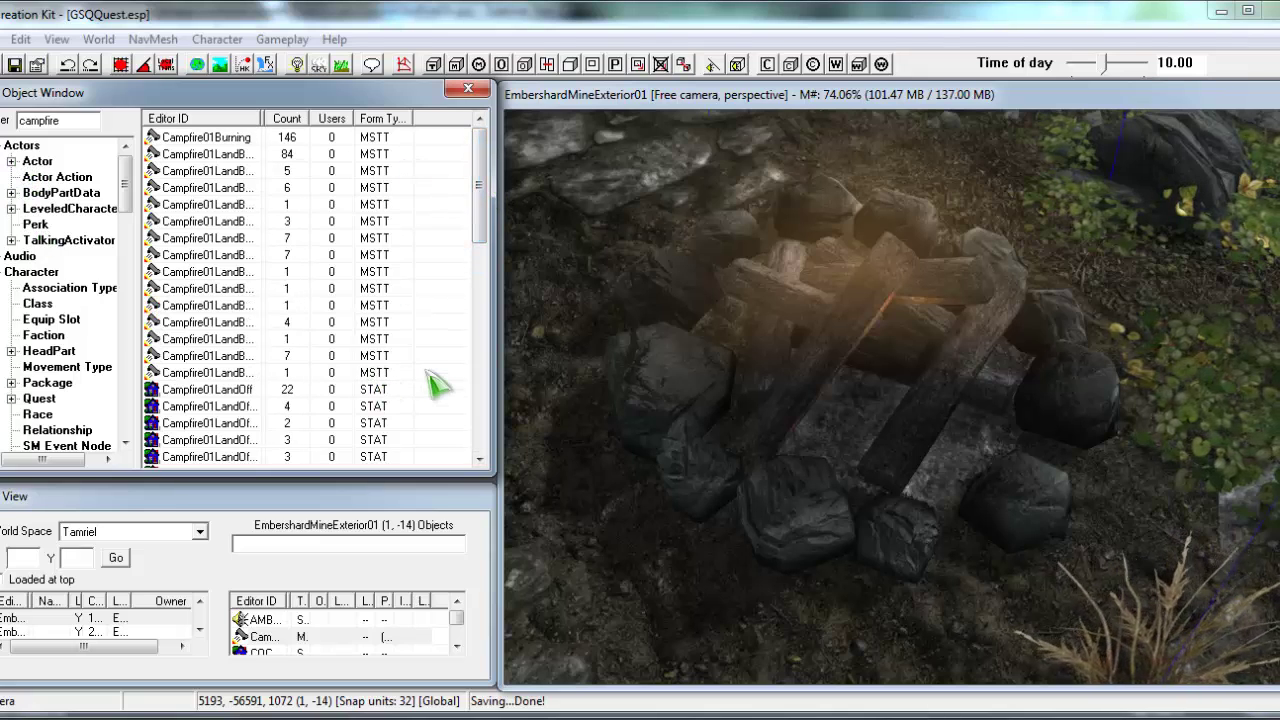
{"action": "left_click", "coordinate": [172, 392]}
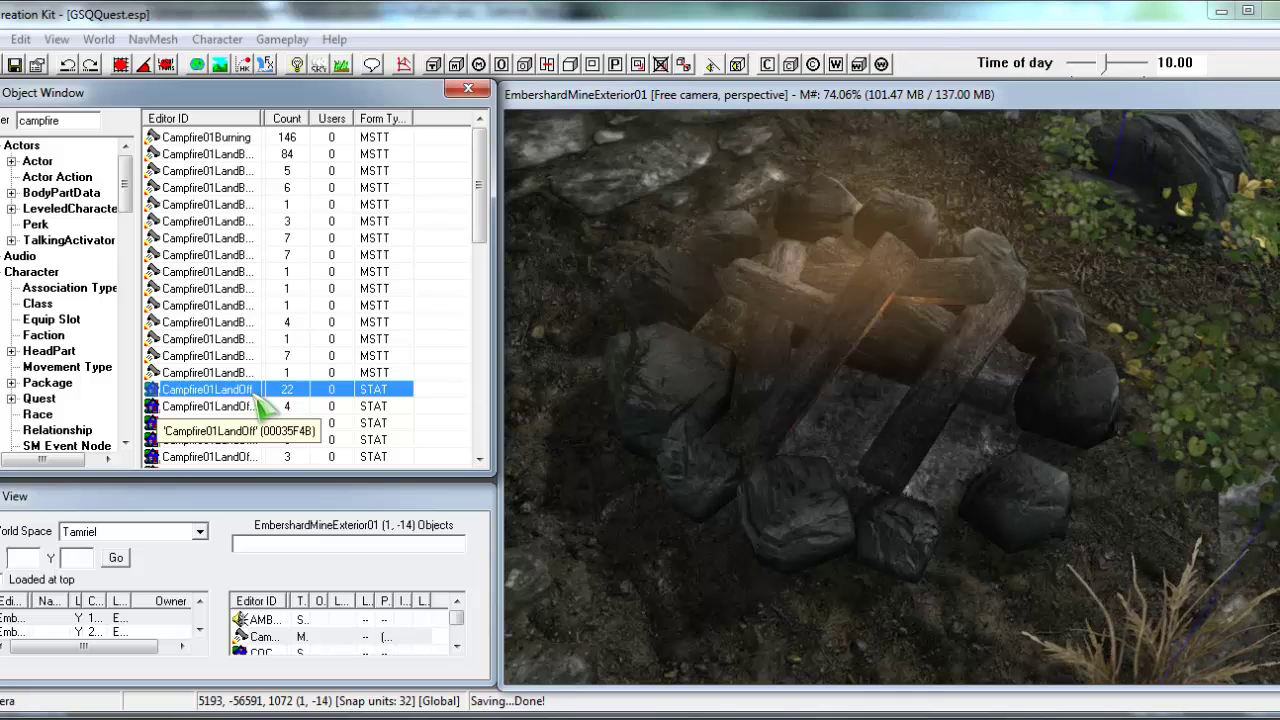
- Place a Campfire01Burning object in the EmbershardMineExterior01 cell beside the existing unlit campfire
{"action": "left_click", "coordinate": [199, 143]}
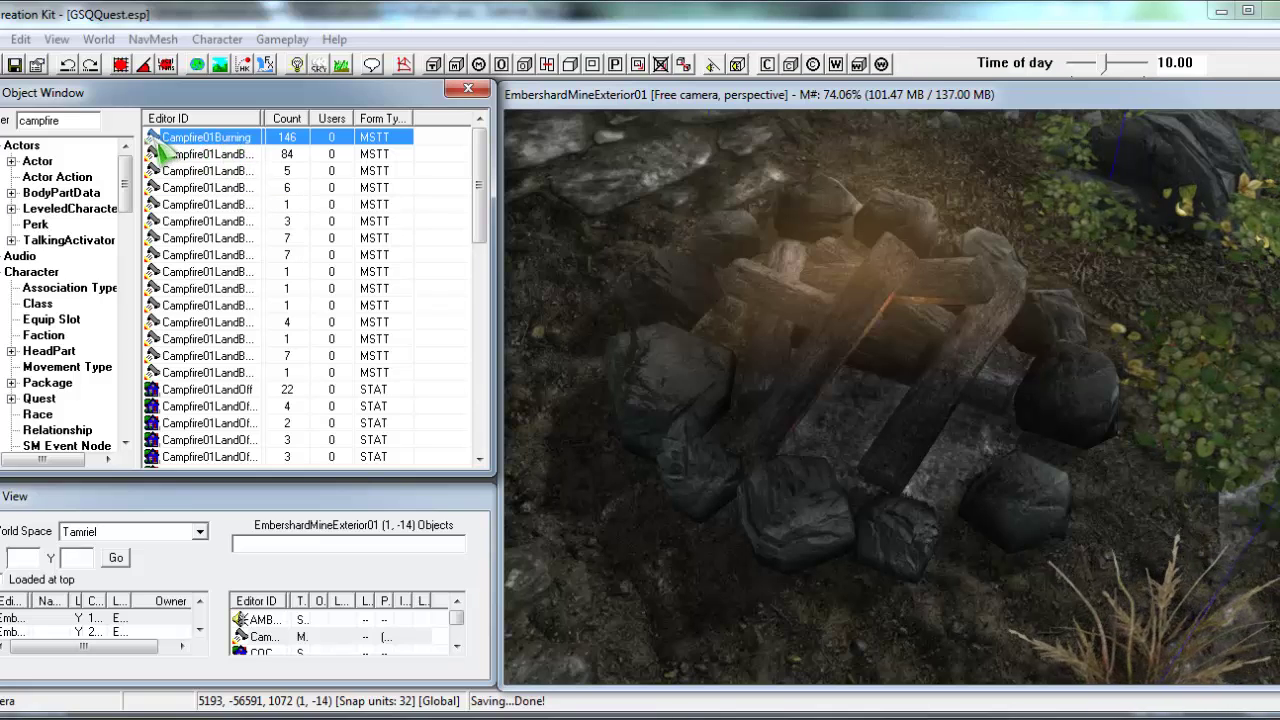
{"action": "left_click_drag", "start_coordinate": [158, 142], "coordinate": [595, 572]}
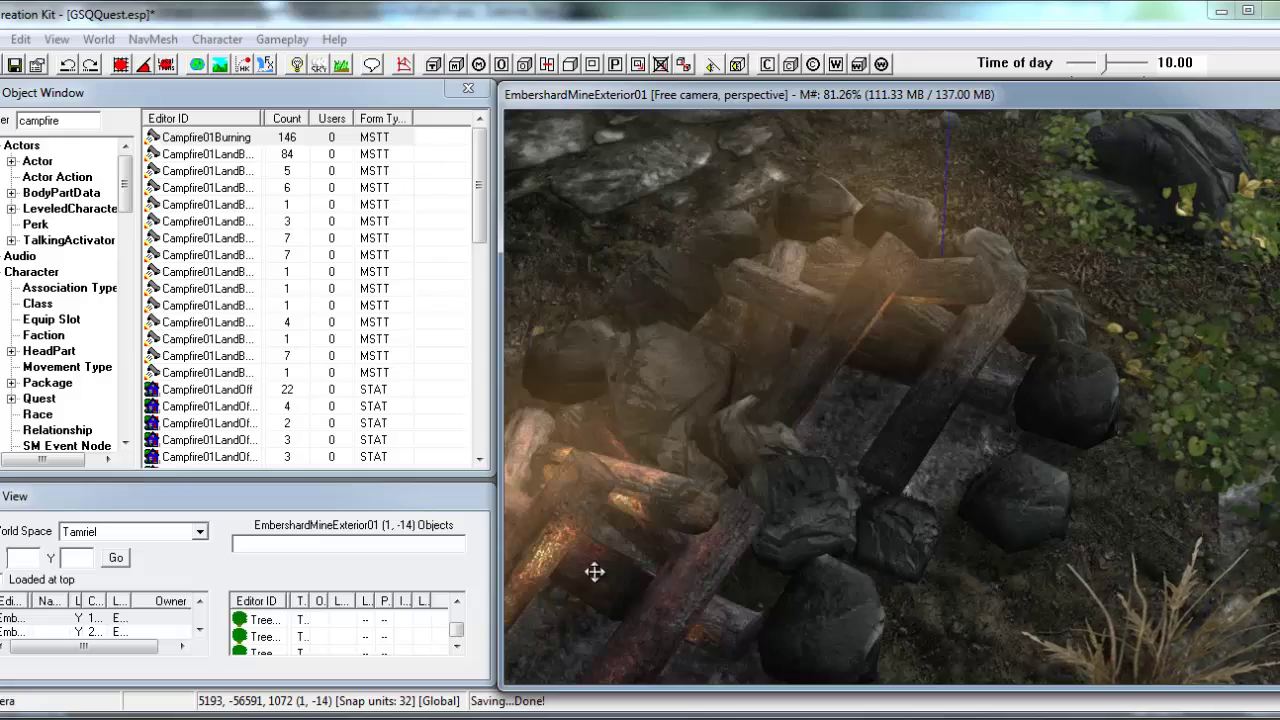
{"action": "mouse_move", "coordinate": [600, 578]}
{"action": "middle_mouse_down"}
{"action": "mouse_move", "coordinate": [650, 531]}
{"action": "mouse_move", "coordinate": [616, 571]}
{"action": "middle_mouse_up"}
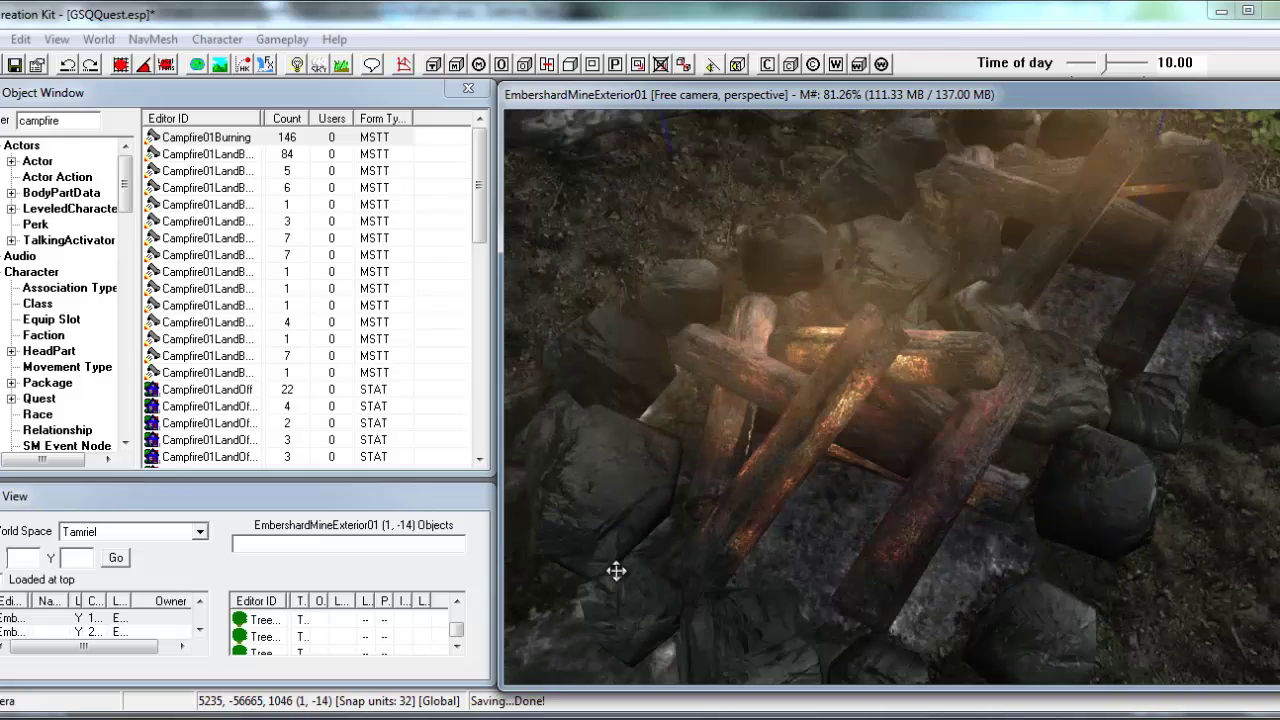
- Open the Campfire01LandOff static for editing, examine its model file path, and close its properties
{"action": "left_click", "coordinate": [214, 390]}
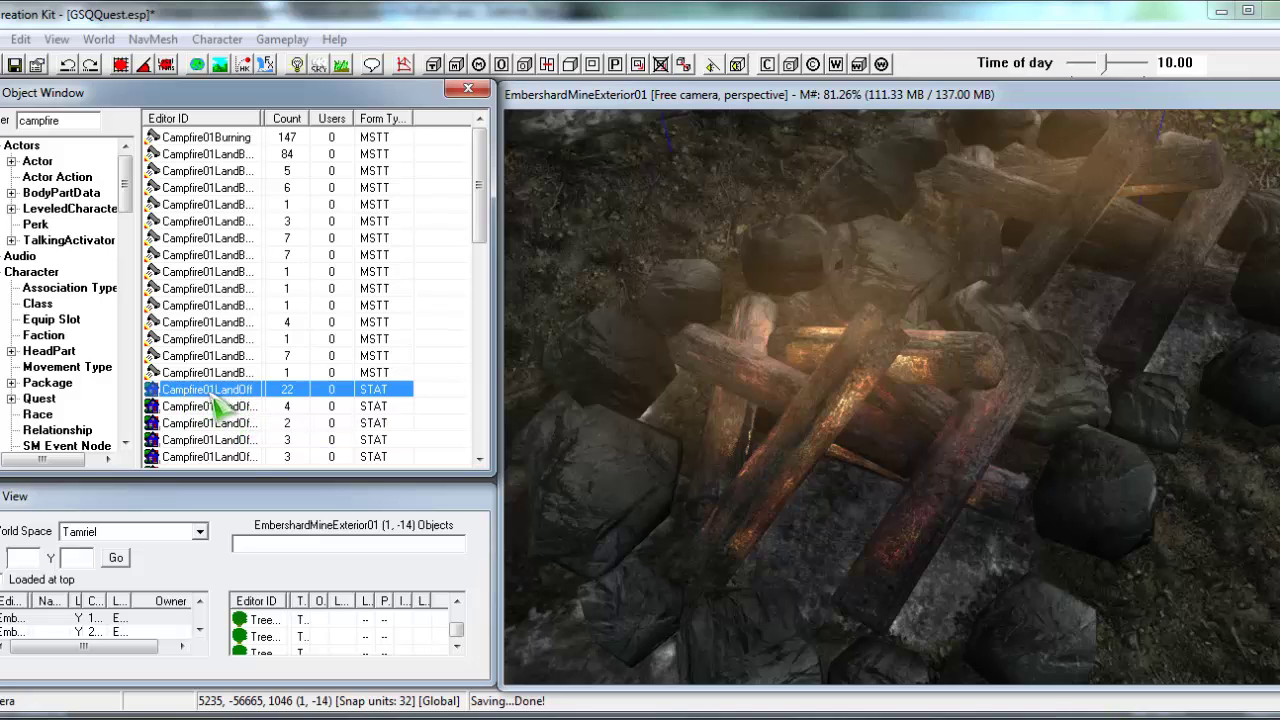
{"action": "right_click", "coordinate": [178, 393]}
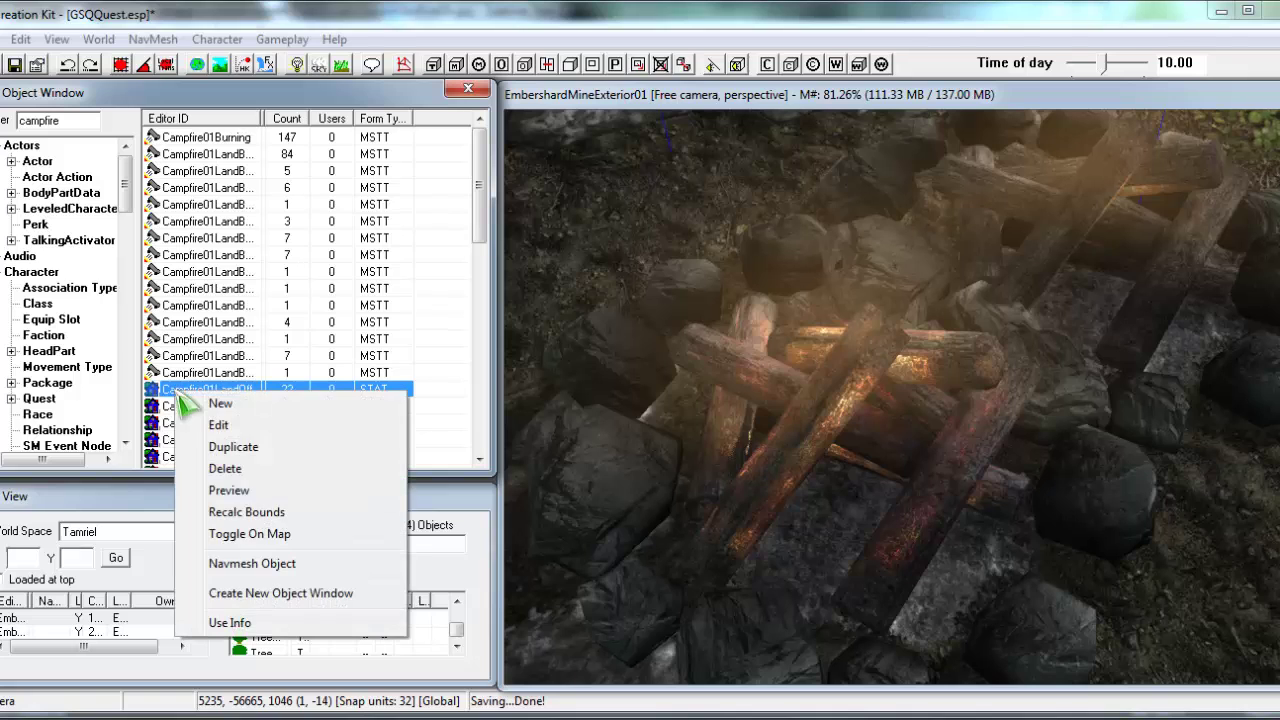
{"action": "left_click", "coordinate": [250, 425]}
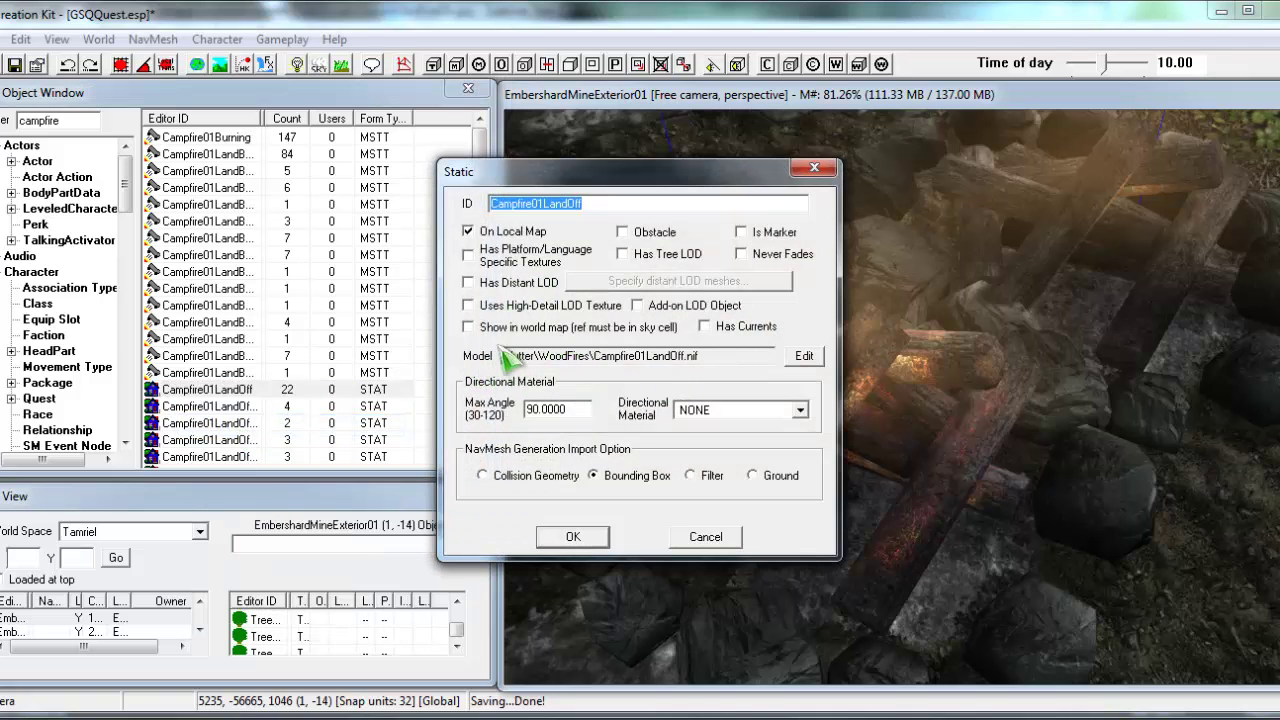
{"action": "left_click_drag", "start_coordinate": [593, 356], "coordinate": [703, 357]}
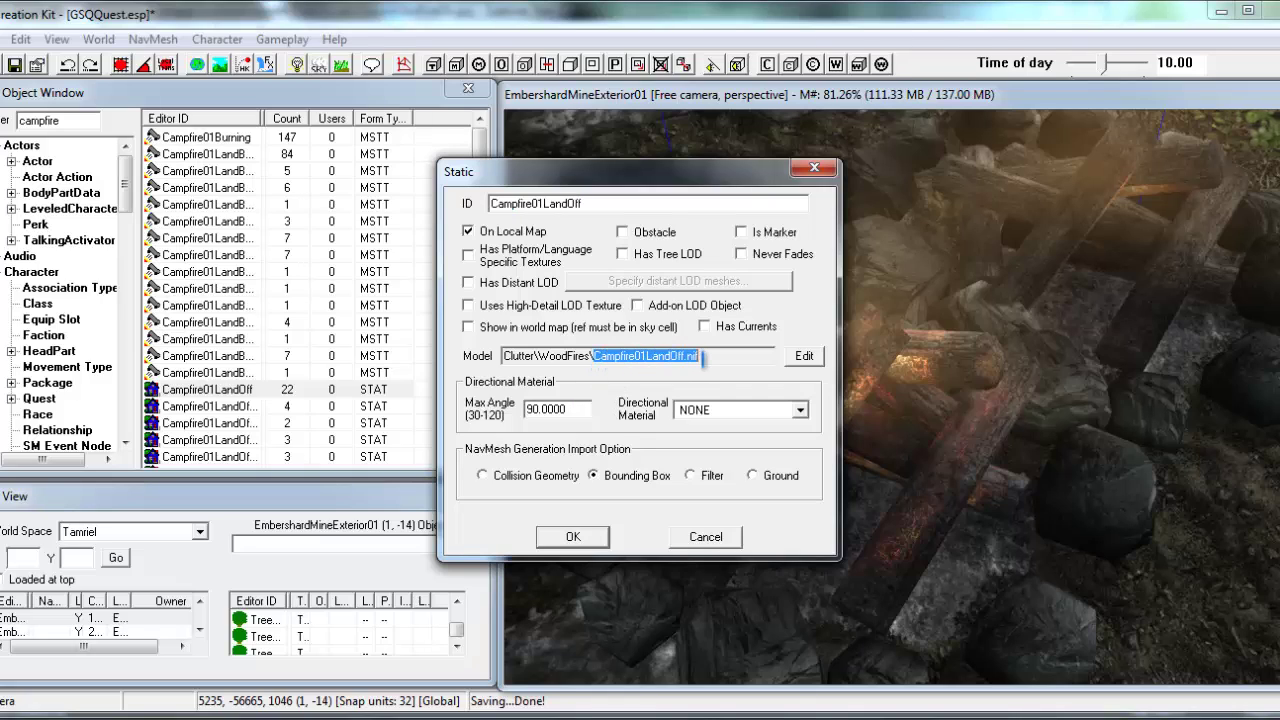
{"action": "left_click", "coordinate": [703, 357]}
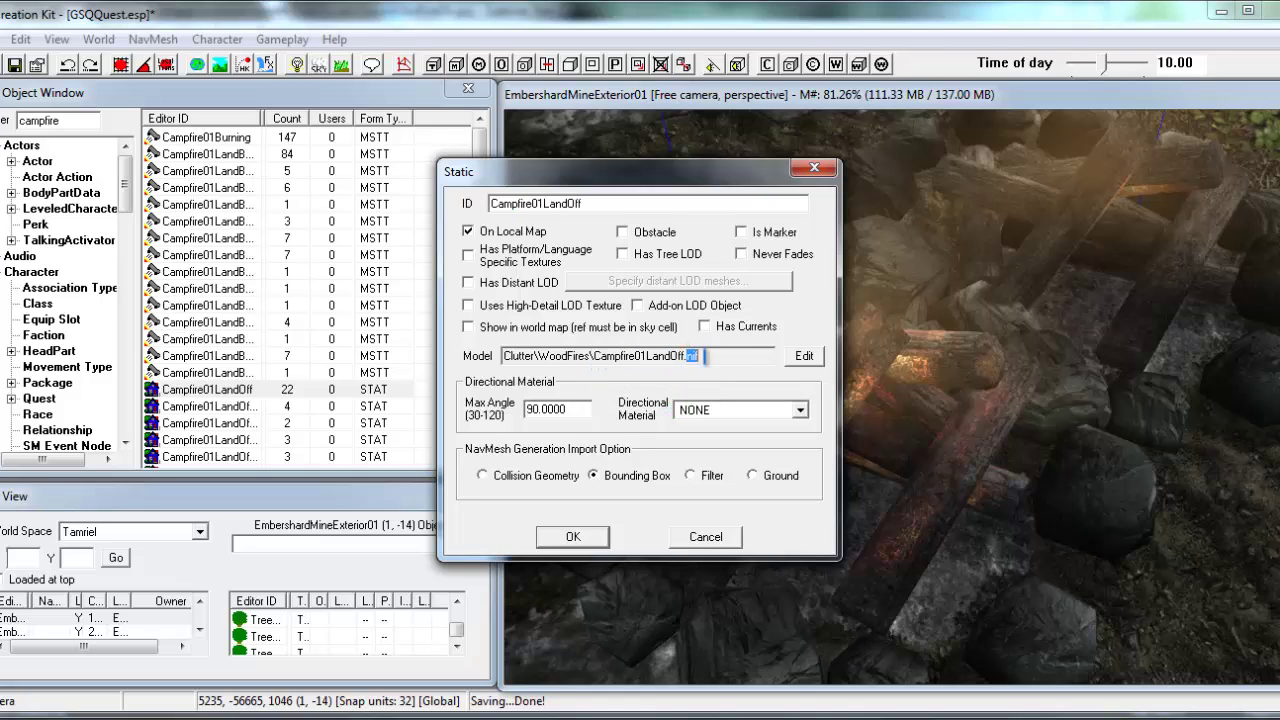
{"action": "left_click", "coordinate": [815, 168]}
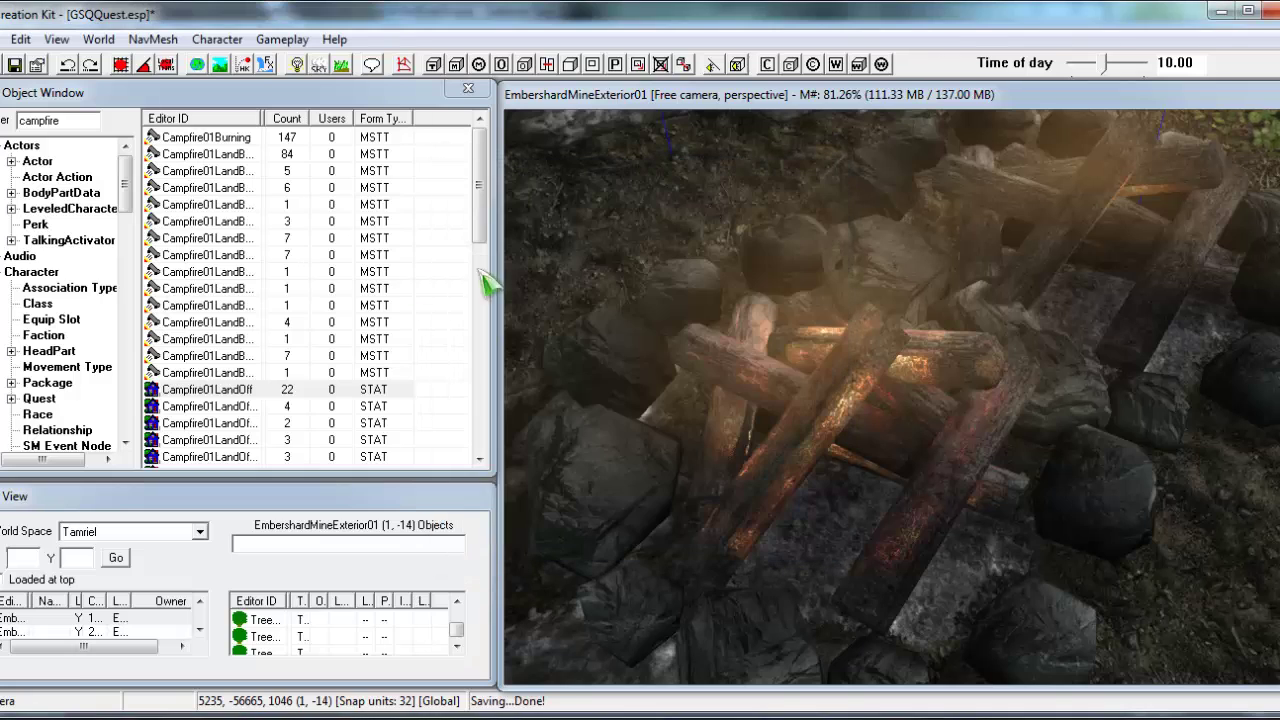
- Show the Activator category under WorldObjects and clear the "campfire" filter
{"action": "left_click", "coordinate": [129, 178]}
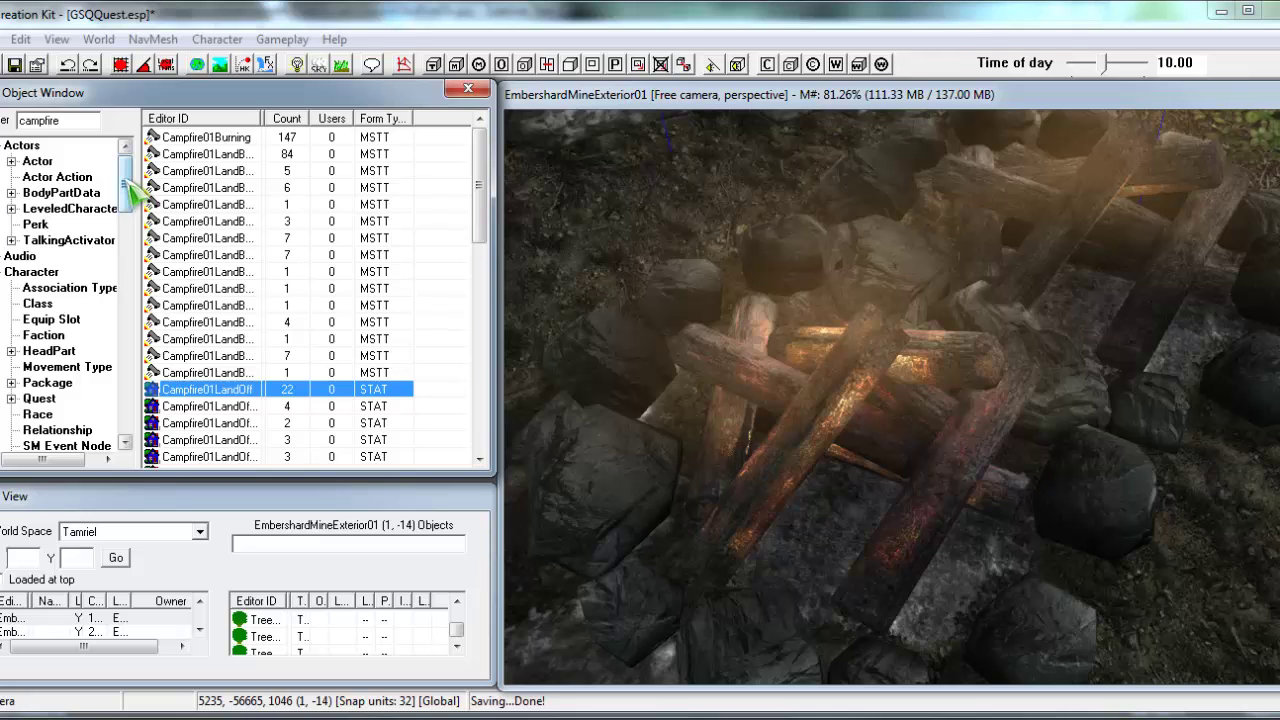
{"action": "left_click_drag", "start_coordinate": [127, 183], "coordinate": [140, 222]}
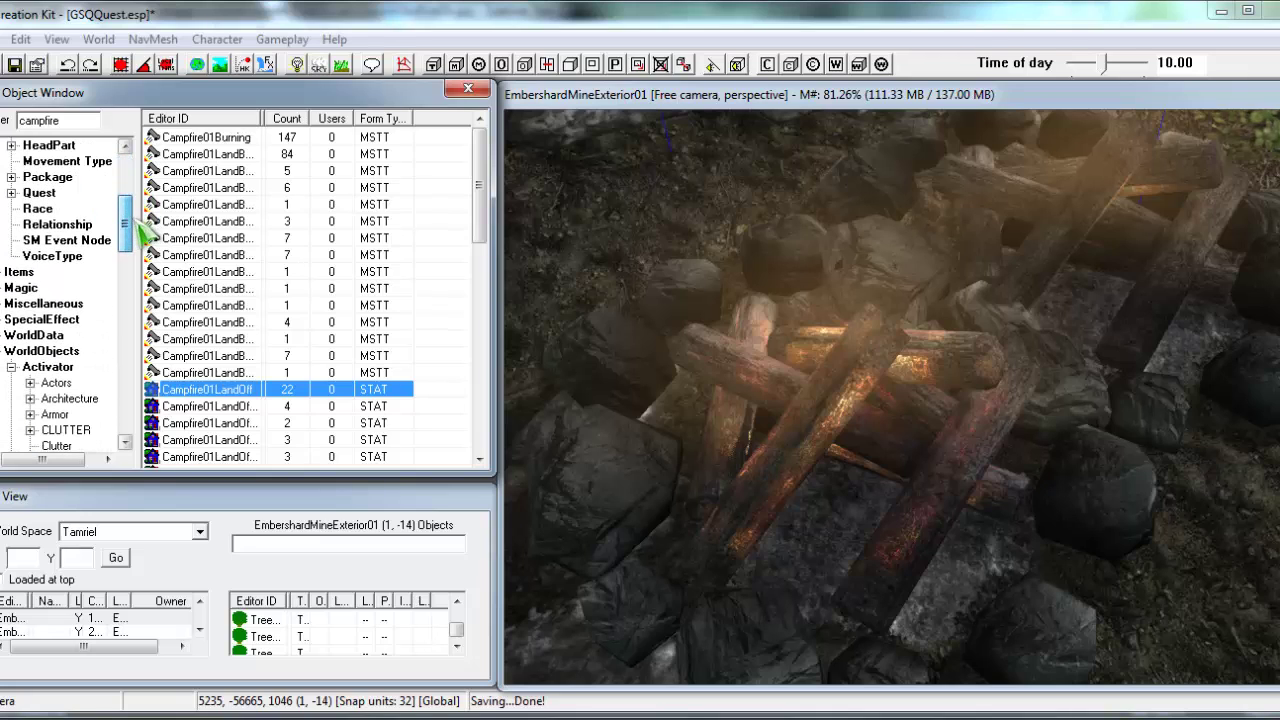
{"action": "left_click", "coordinate": [52, 370]}
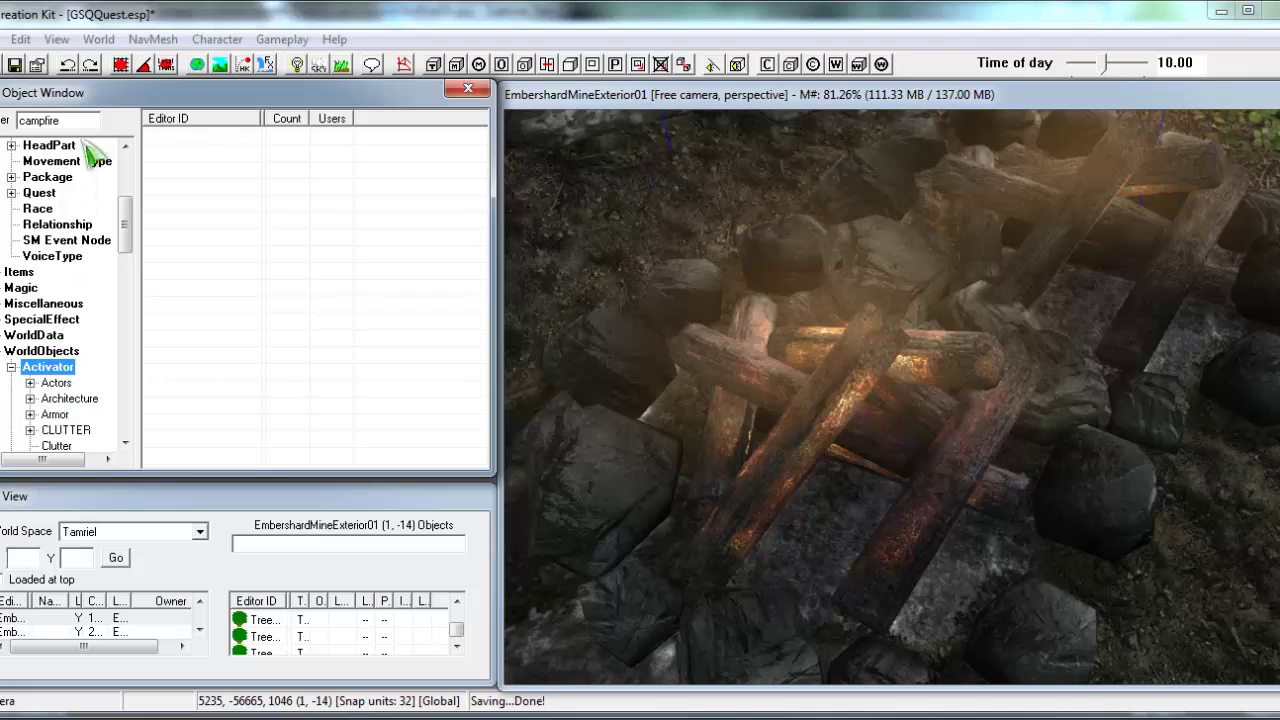
{"action": "double_click", "coordinate": [84, 120]}
{"action": "key", "text": "BackSpace"}
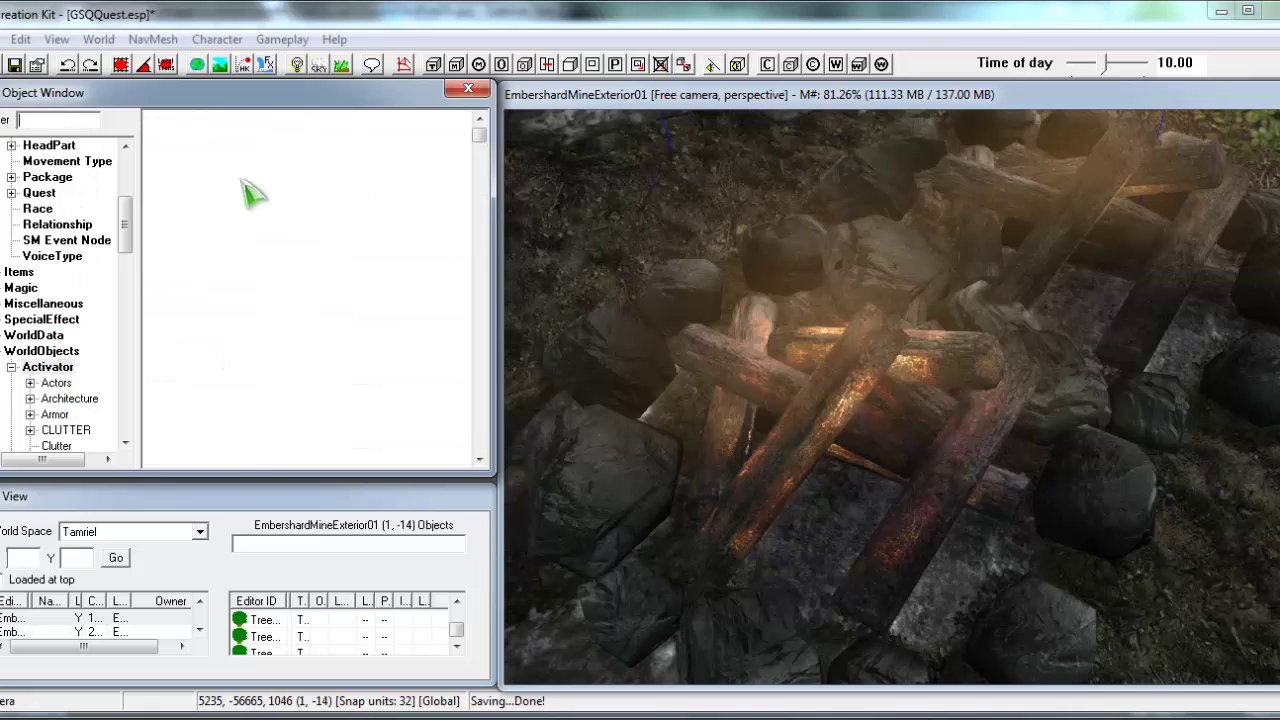
- Open the properties of the 000ActFirewood activator and examine its ID and name
{"action": "right_click", "coordinate": [214, 156]}
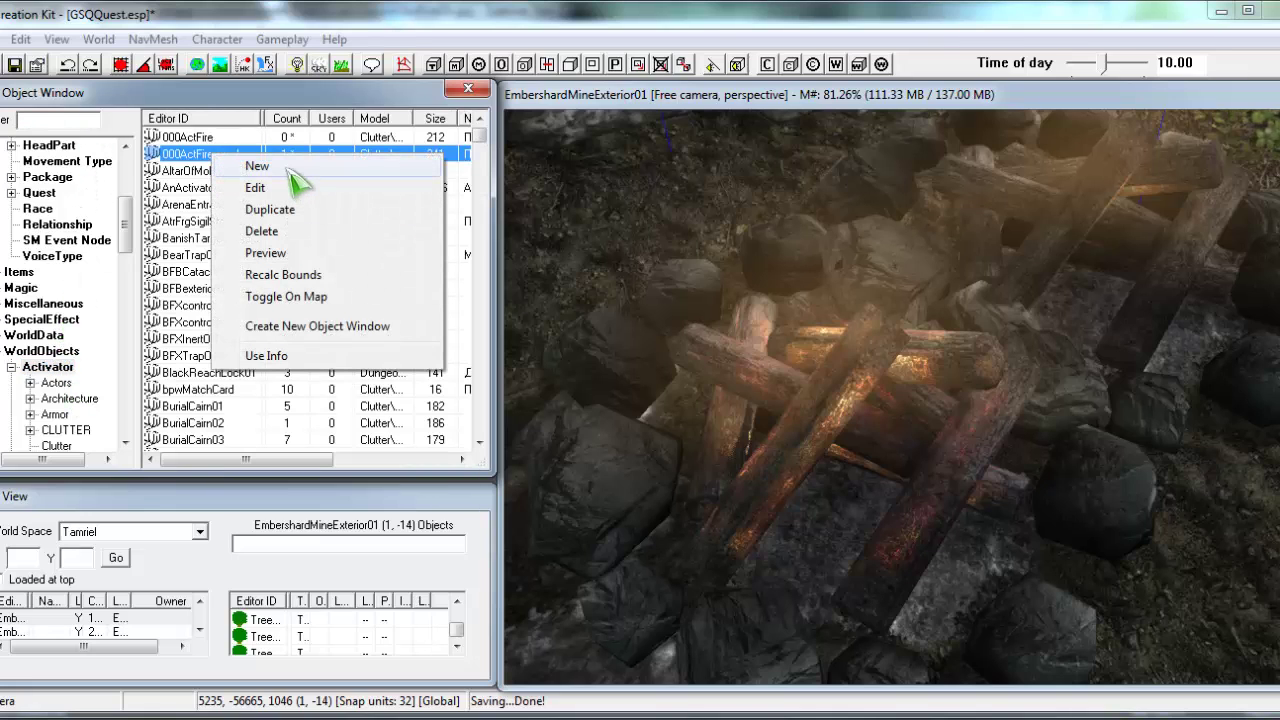
{"action": "left_click", "coordinate": [203, 140]}
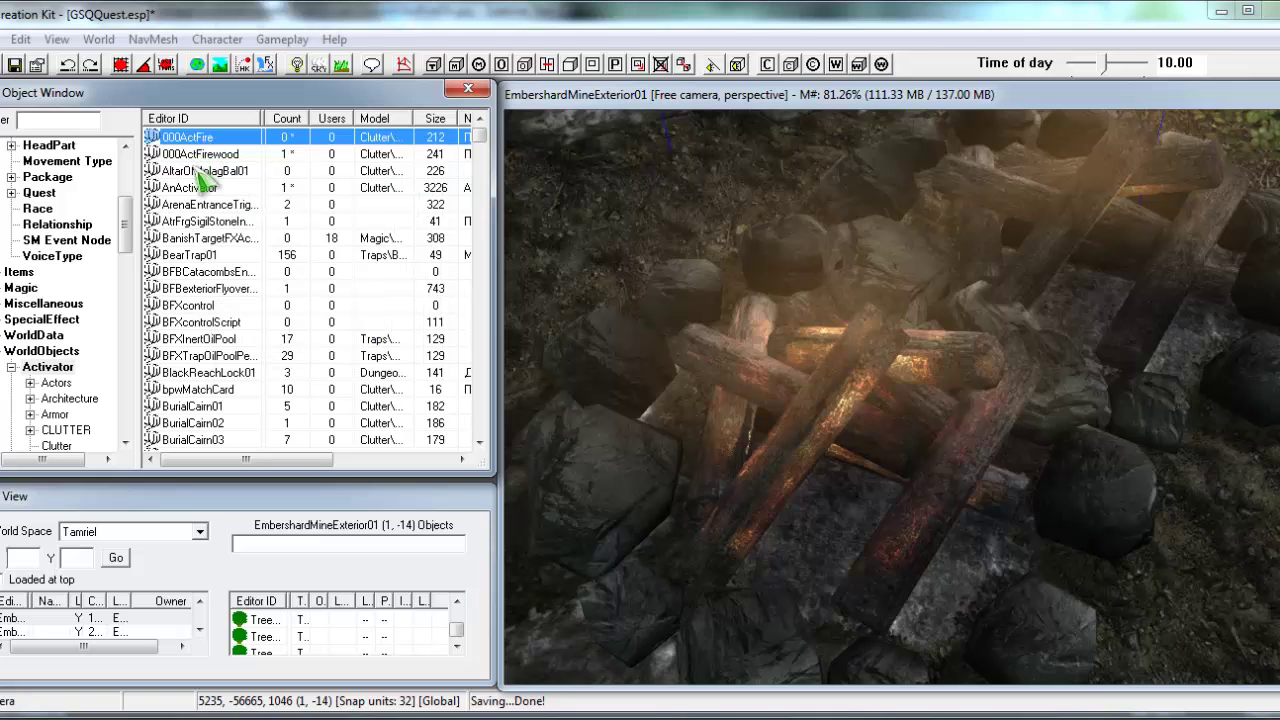
{"action": "left_click", "coordinate": [193, 156]}
{"action": "right_click", "coordinate": [220, 155]}
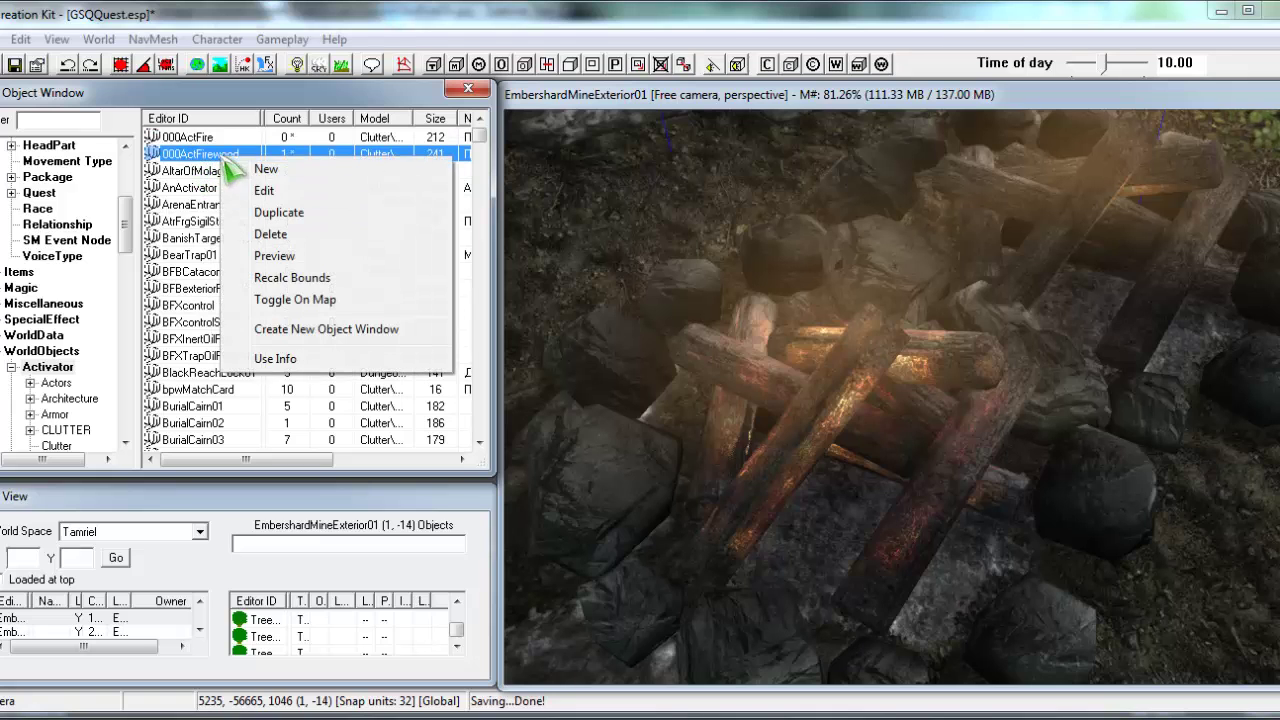
{"action": "left_click", "coordinate": [290, 211]}
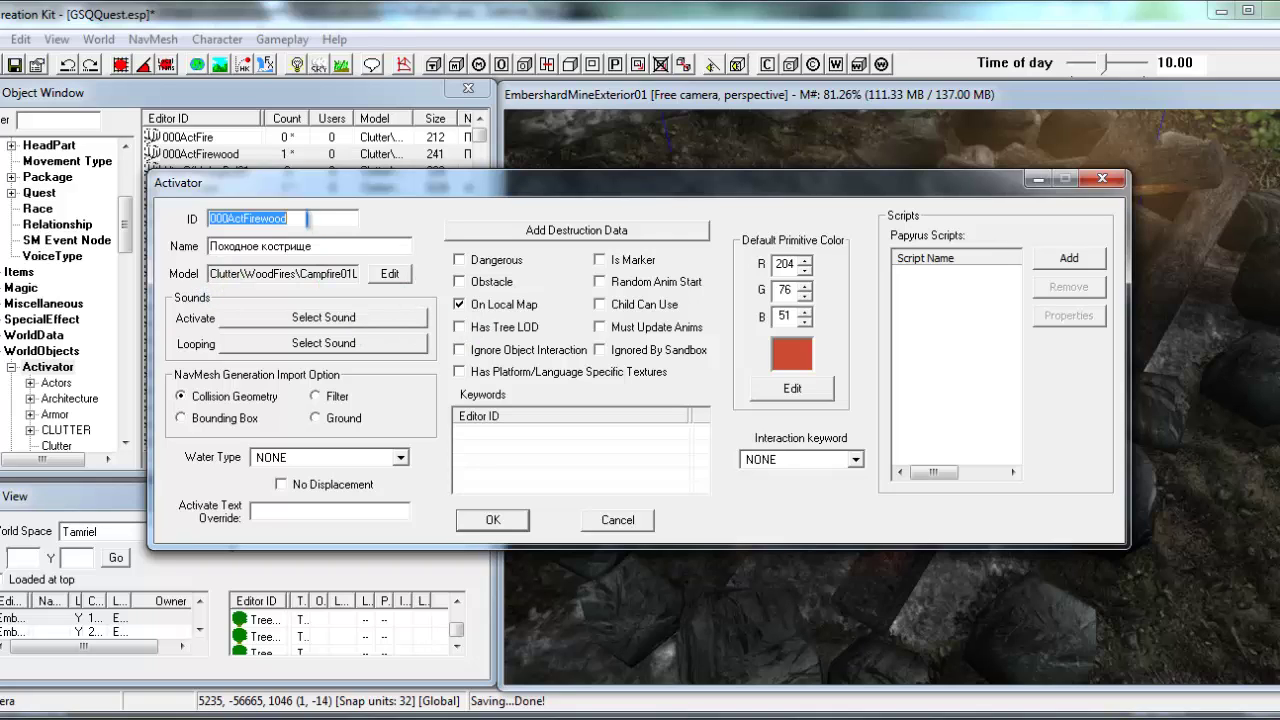
{"action": "left_click", "coordinate": [314, 219]}
{"action": "left_click_drag", "start_coordinate": [310, 219], "coordinate": [243, 219]}
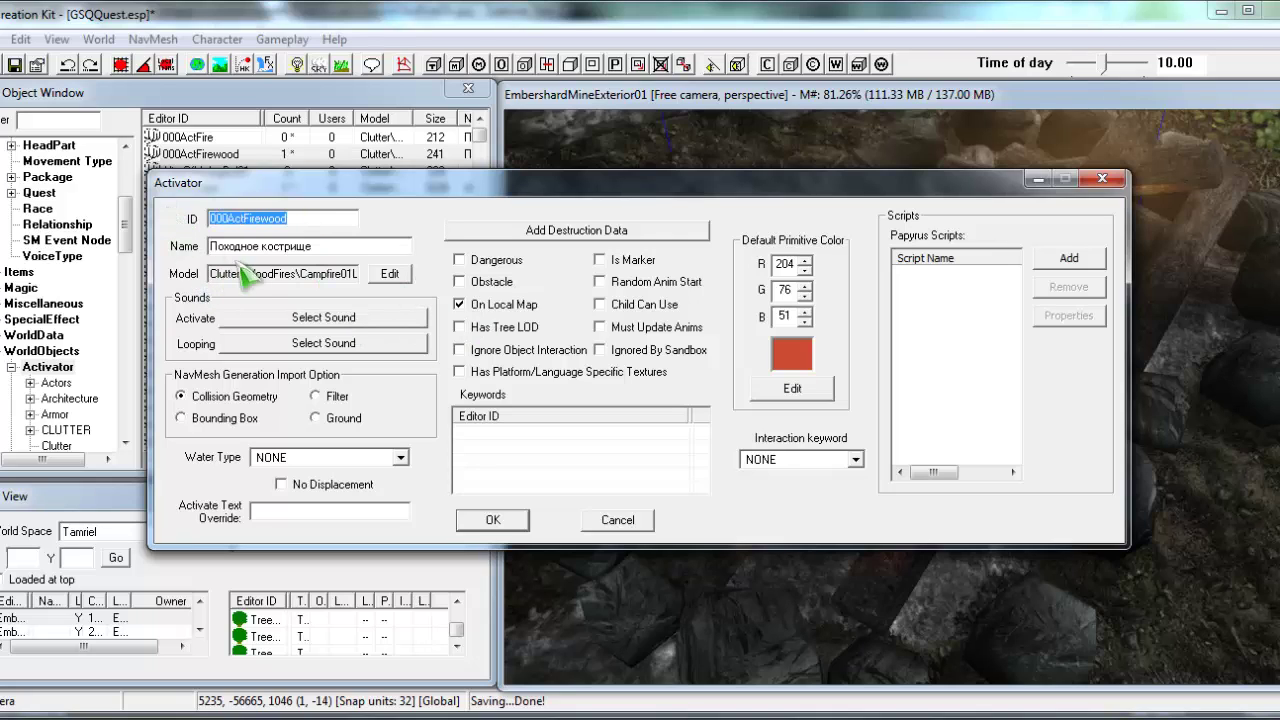
{"action": "left_click", "coordinate": [342, 247]}
{"action": "left_click_drag", "start_coordinate": [337, 245], "coordinate": [189, 246]}
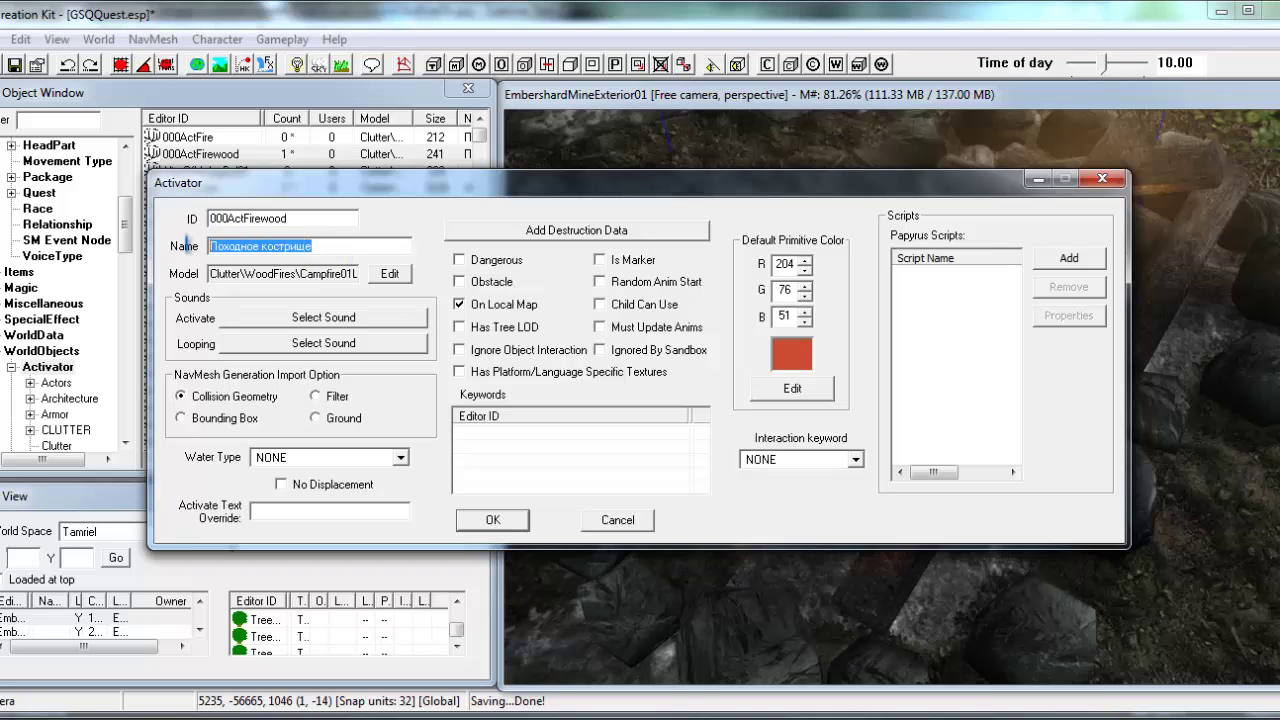
{"action": "left_click", "coordinate": [342, 246]}
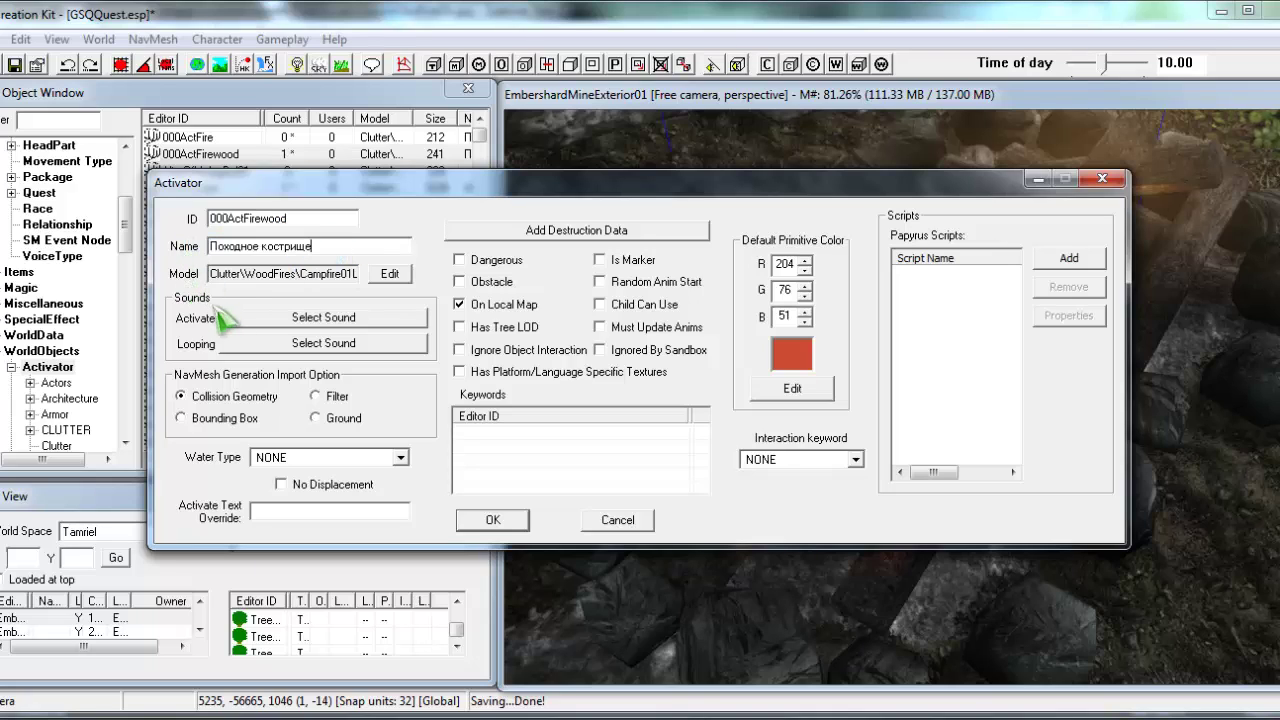
- Inspect the 000ActFirewood activator's model data and 3D preview, and confirm its properties
{"action": "left_click", "coordinate": [388, 276]}
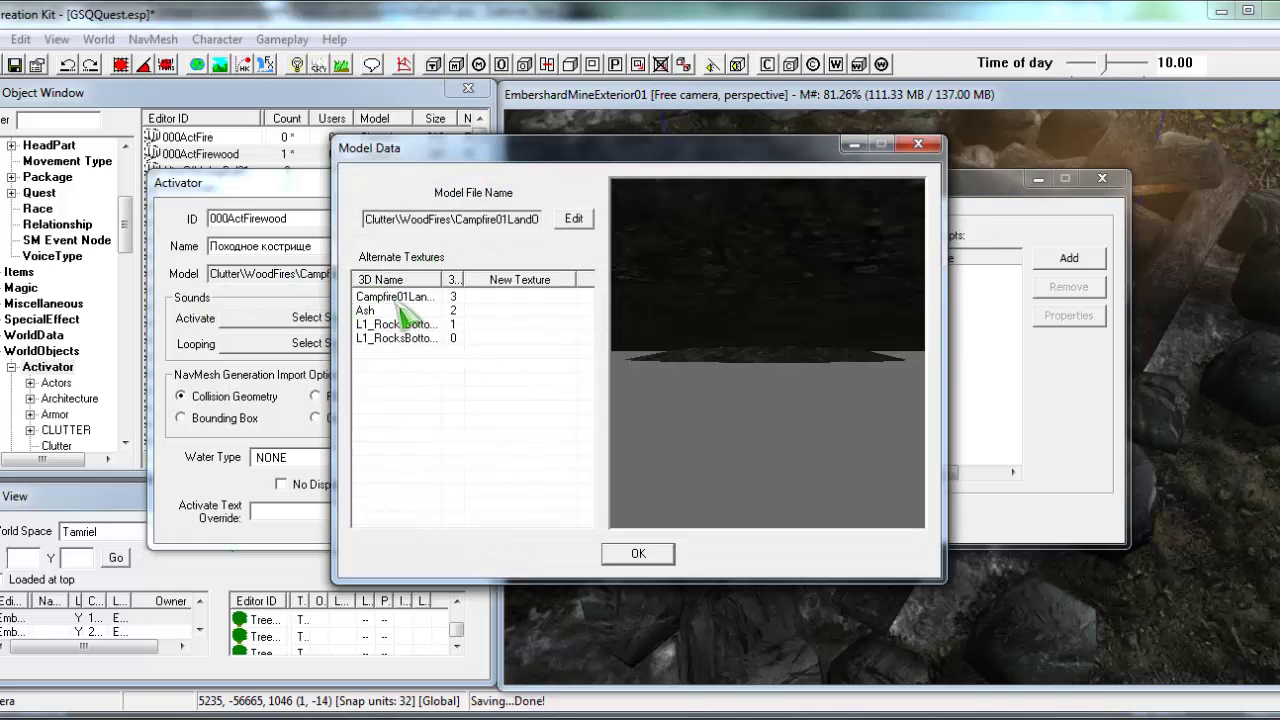
{"action": "left_click", "coordinate": [400, 311]}
{"action": "left_click", "coordinate": [405, 297]}
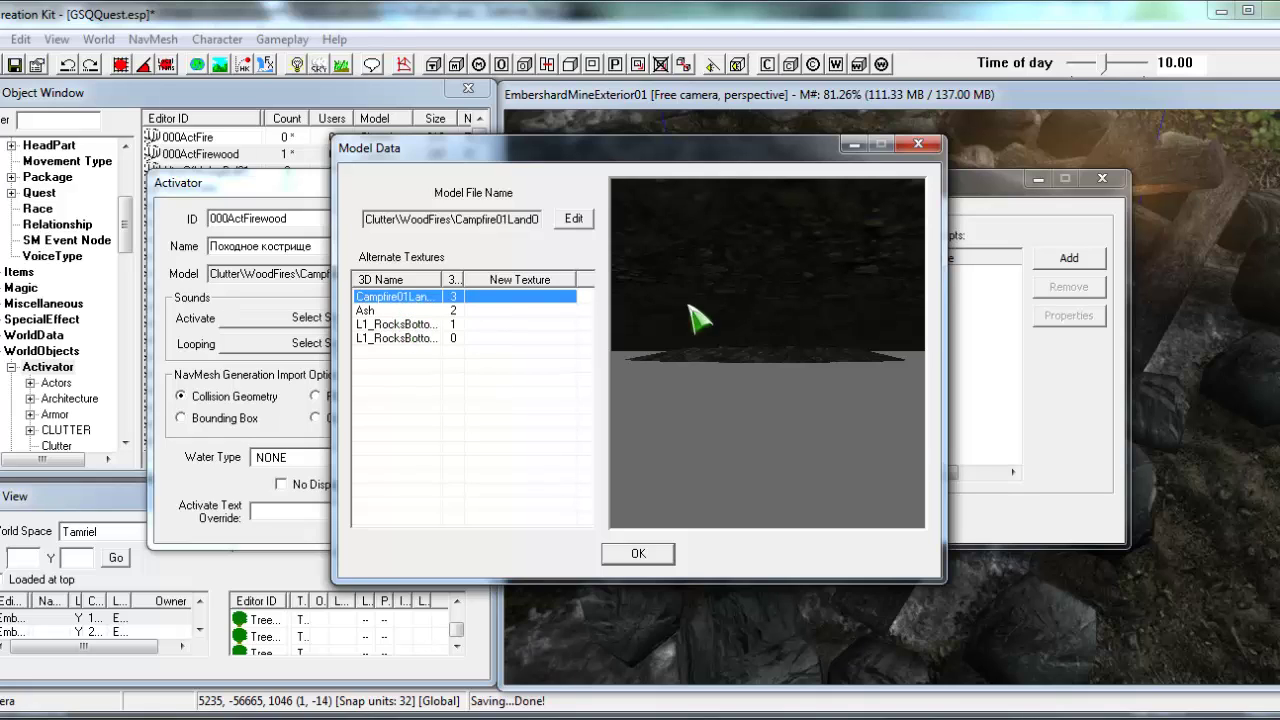
{"action": "left_click", "coordinate": [742, 276]}
{"action": "left_click_drag", "start_coordinate": [766, 286], "coordinate": [870, 310]}
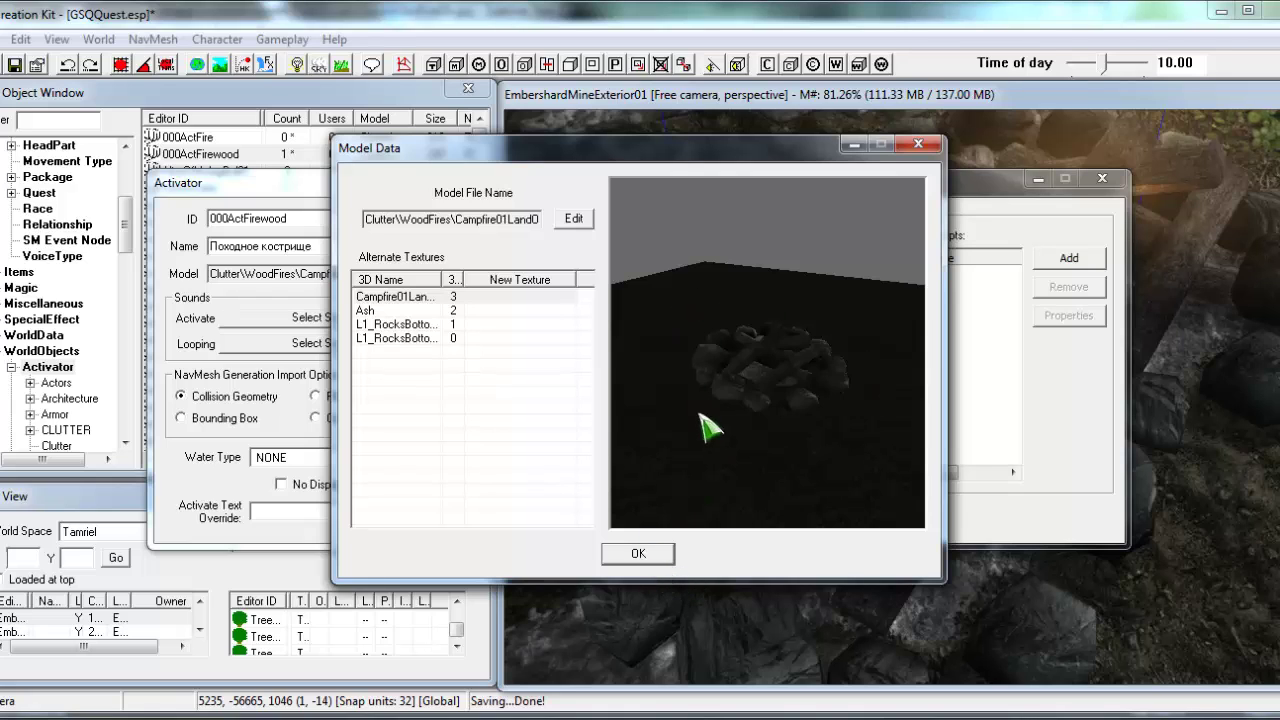
{"action": "left_click", "coordinate": [650, 563]}
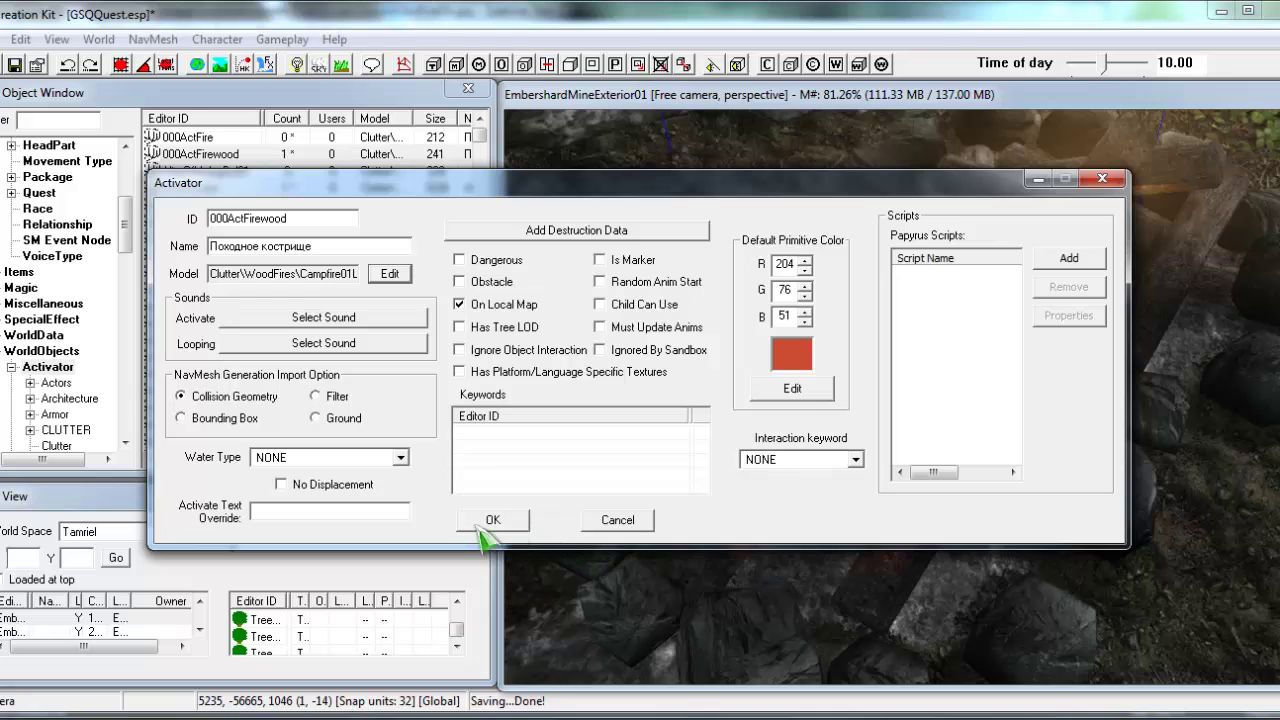
{"action": "left_click", "coordinate": [493, 520]}
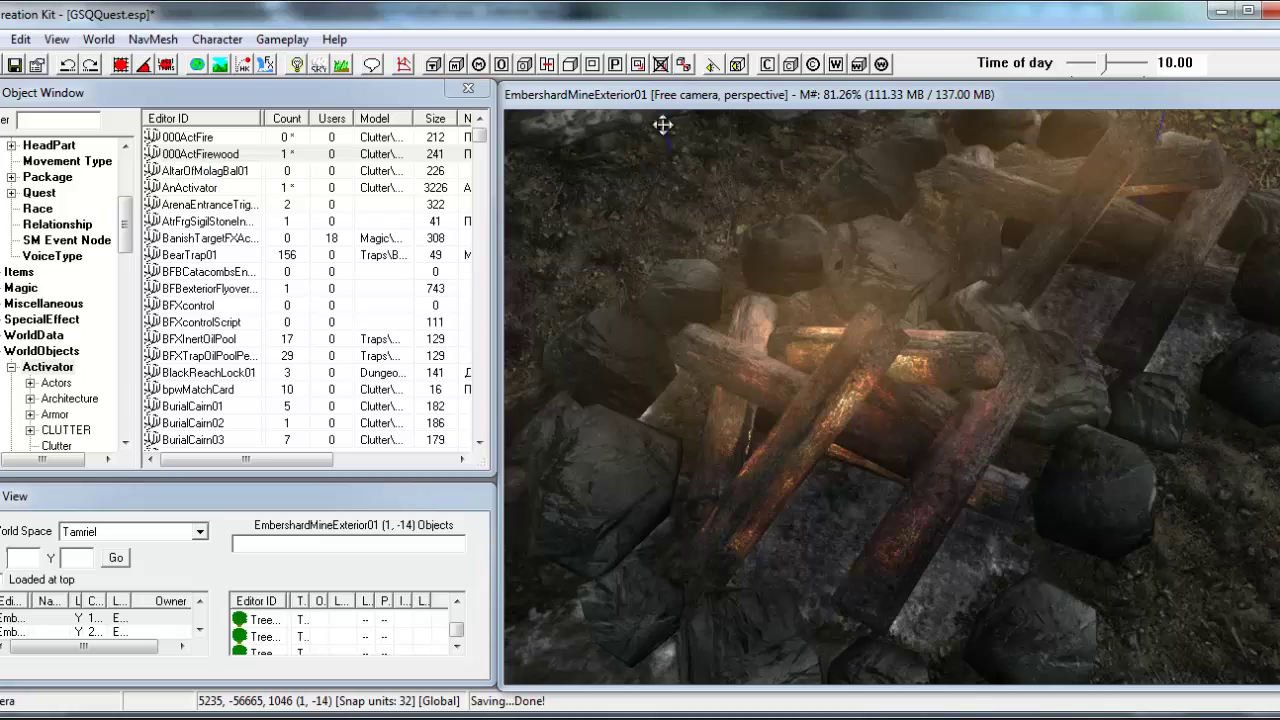
- Select the burning campfire in the cell, and reopen the 000ActFirewood activator's properties to review them before closing
{"action": "left_click", "coordinate": [692, 111]}
{"action": "mouse_move", "coordinate": [866, 328]}
{"action": "middle_mouse_down", "text": "shift"}
{"action": "mouse_move", "coordinate": [834, 354]}
{"action": "mouse_move", "coordinate": [854, 326]}
{"action": "mouse_move", "coordinate": [866, 346]}
{"action": "middle_mouse_up", "text": "shift"}
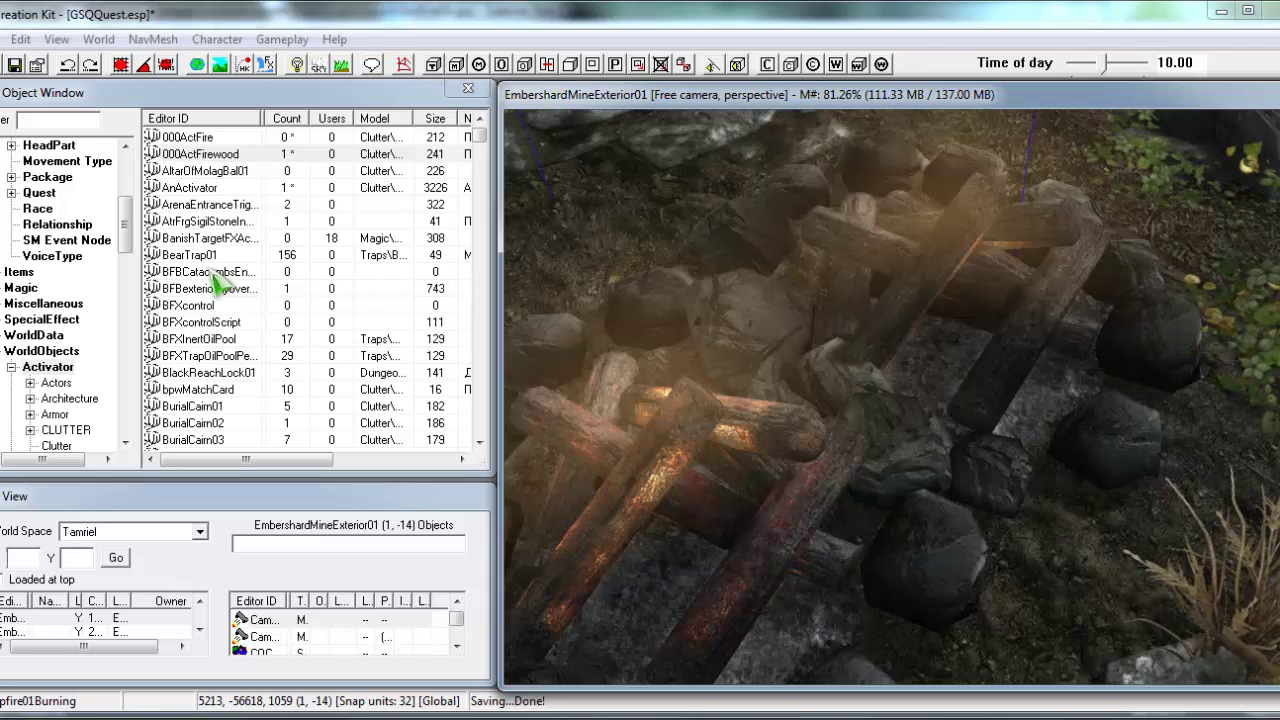
{"action": "right_click", "coordinate": [197, 158]}
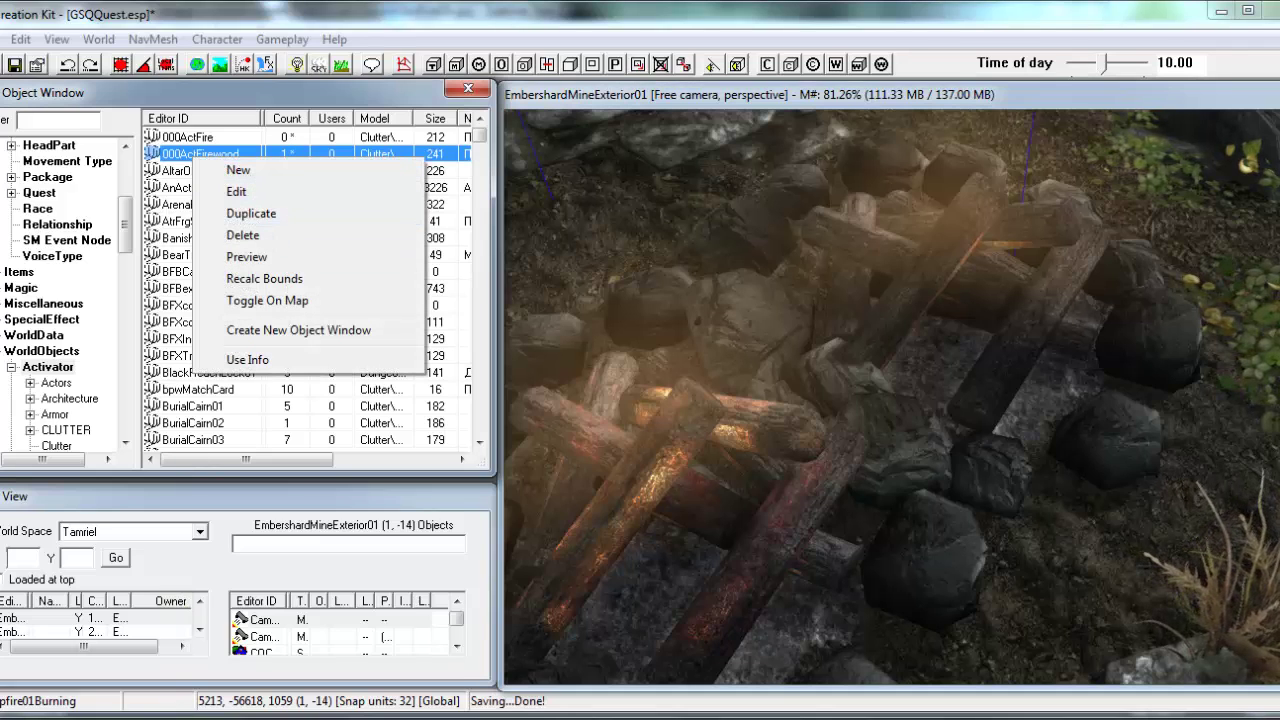
{"action": "left_click", "coordinate": [298, 192]}
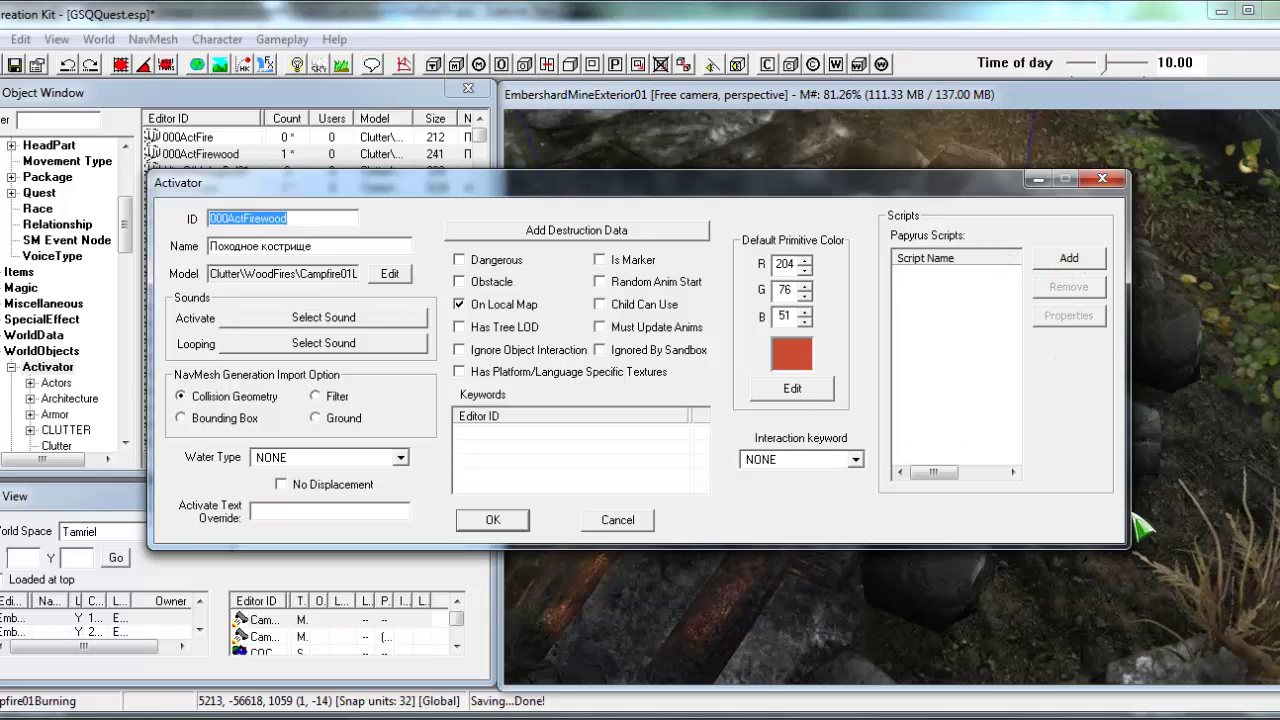
{"action": "left_click", "coordinate": [1103, 181]}
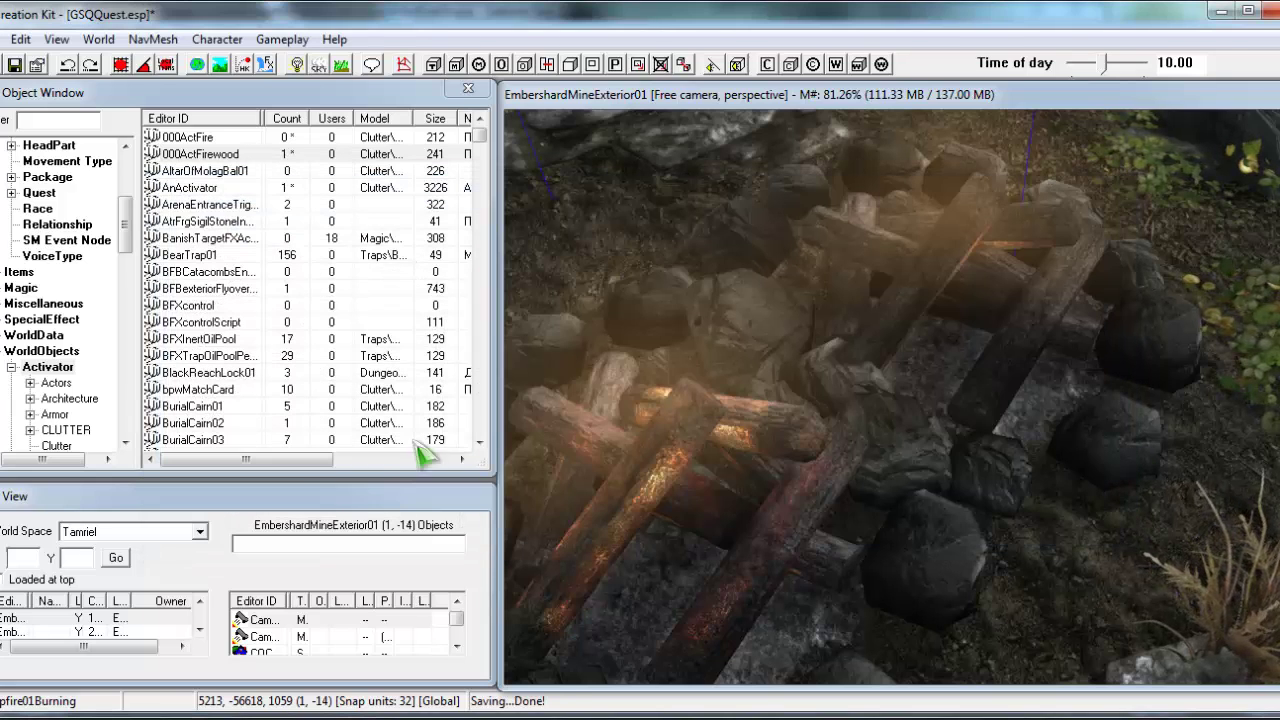
- Switch to the ActFireOn script in Sublime Text and examine its Scriptname line and the Switch property declaration
{"action": "key", "text": "alt+Tab"}
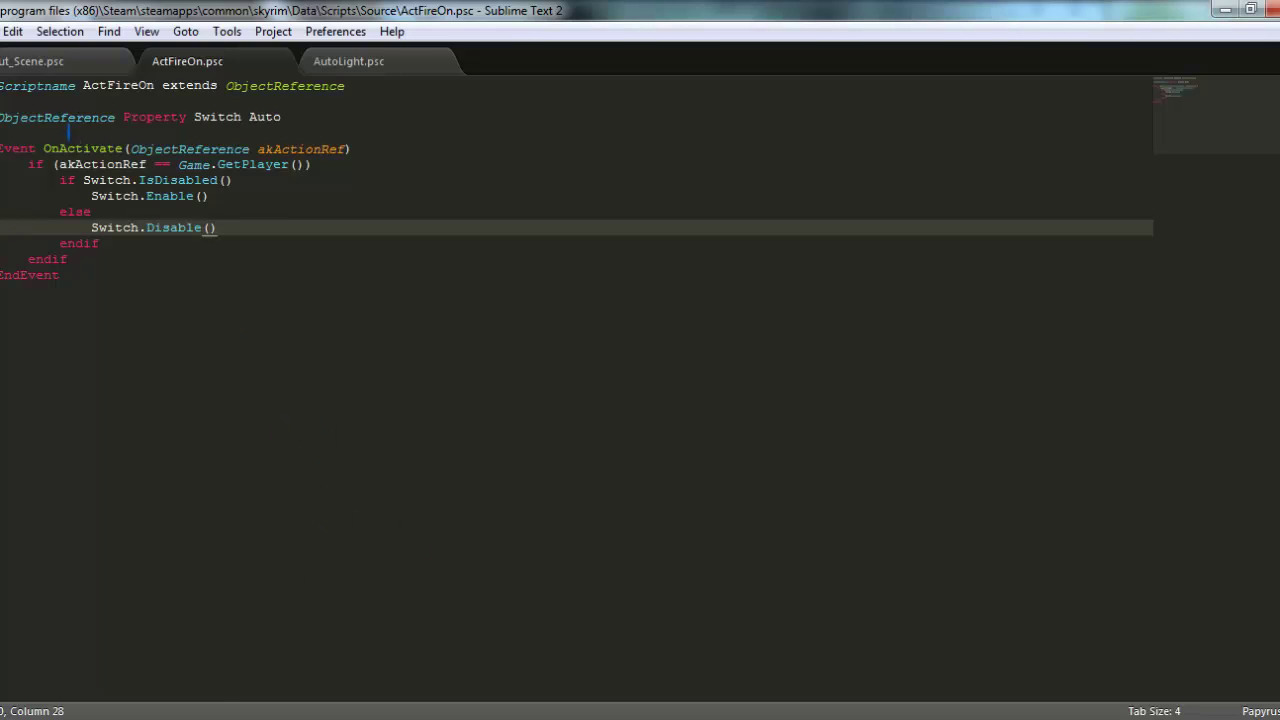
{"action": "left_click", "coordinate": [1, 86]}
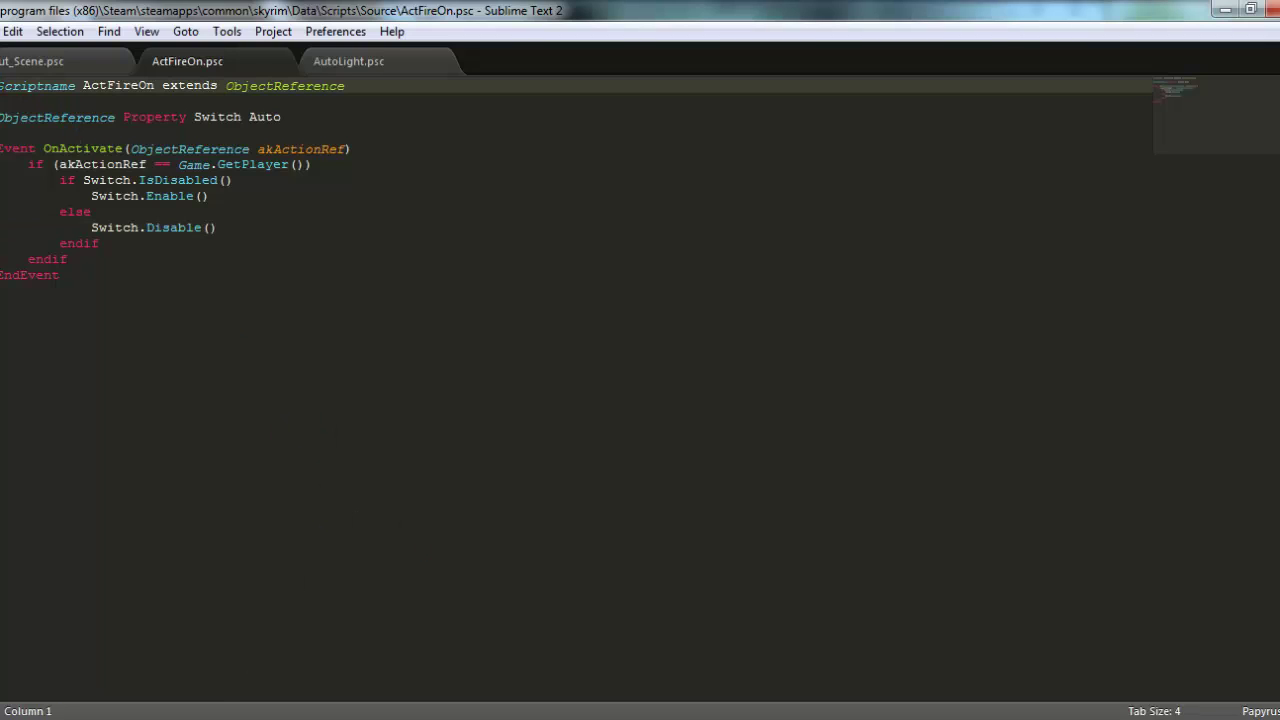
{"action": "key", "text": "ctrl+shift+Left"}
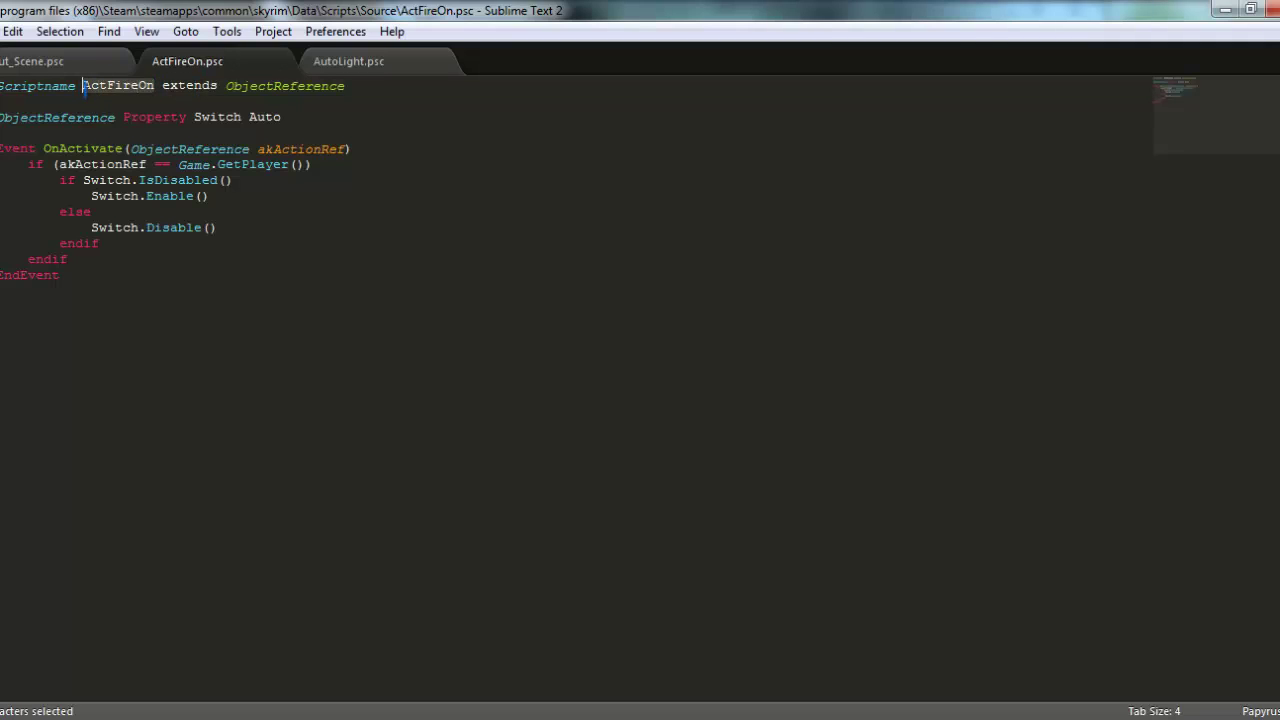
{"action": "double_click", "coordinate": [200, 86]}
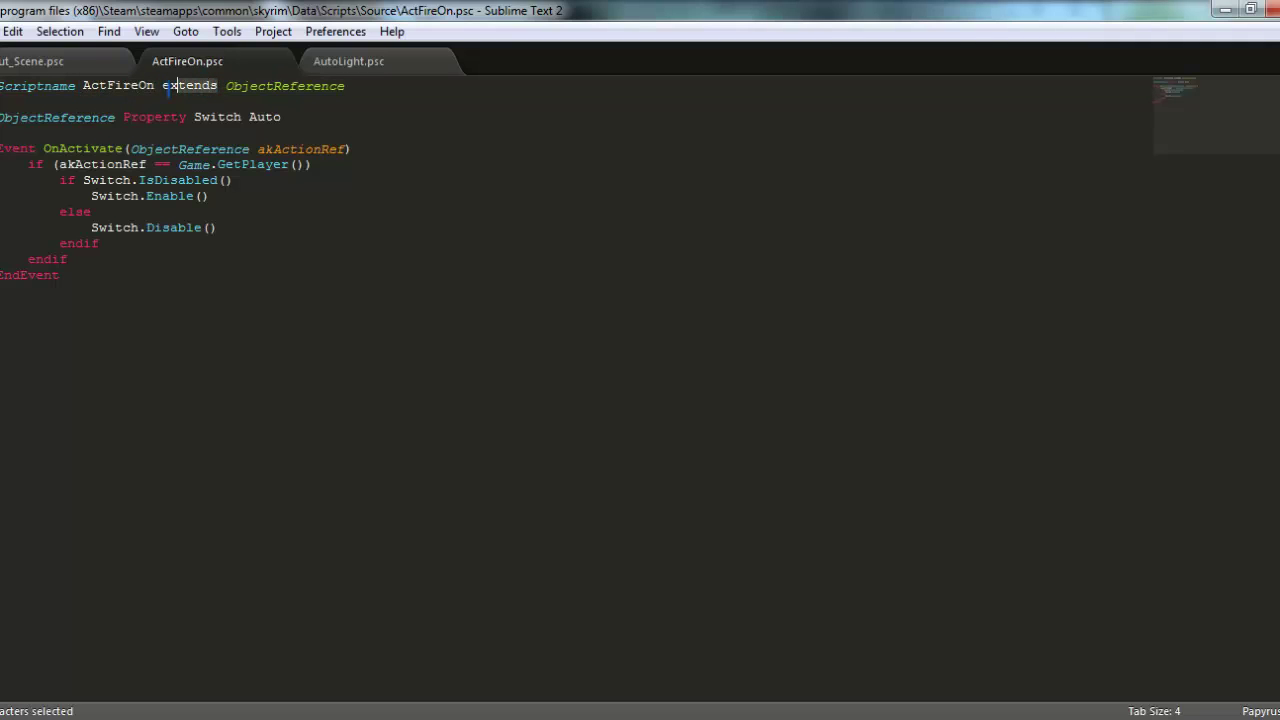
{"action": "left_click_drag", "start_coordinate": [345, 86], "coordinate": [226, 86]}
{"action": "left_click", "coordinate": [146, 116]}
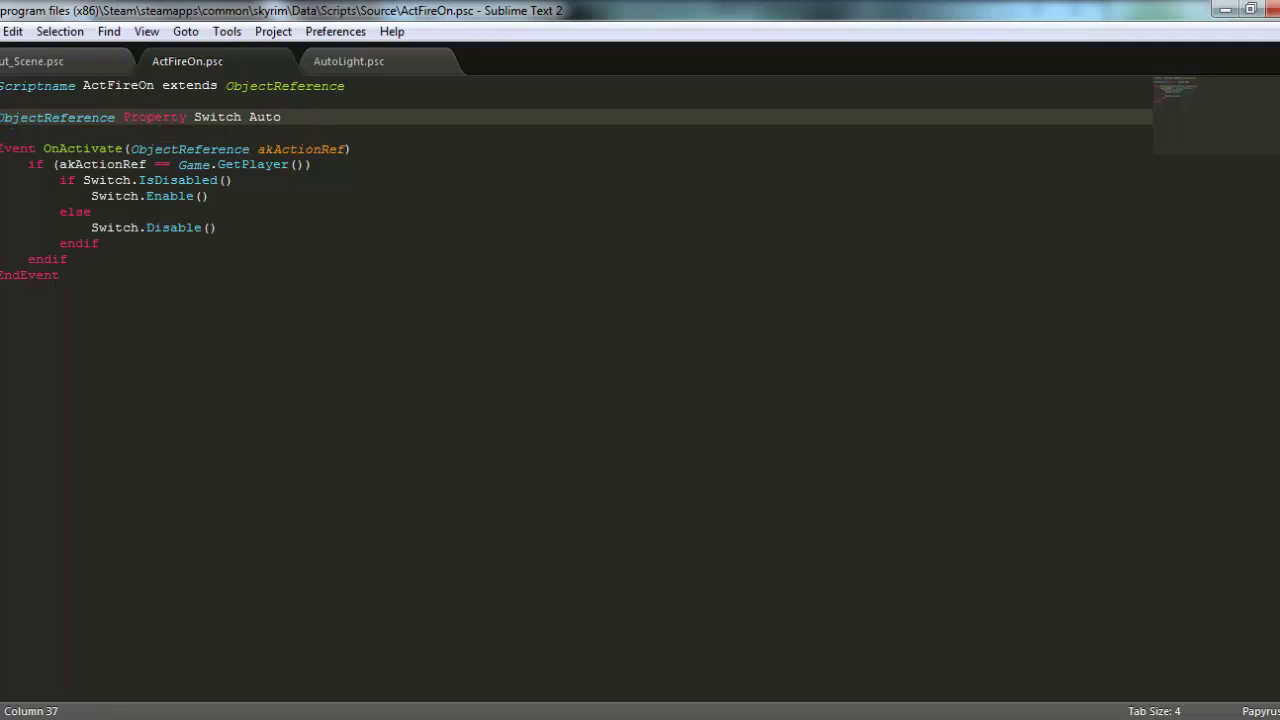
{"action": "left_click_drag", "start_coordinate": [22, 117], "coordinate": [242, 117]}
{"action": "key", "text": "End"}
{"action": "key", "text": "shift+Left"}
{"action": "key", "text": "shift+Left"}
{"action": "key", "text": "shift+Left"}
{"action": "key", "text": "shift+Left"}
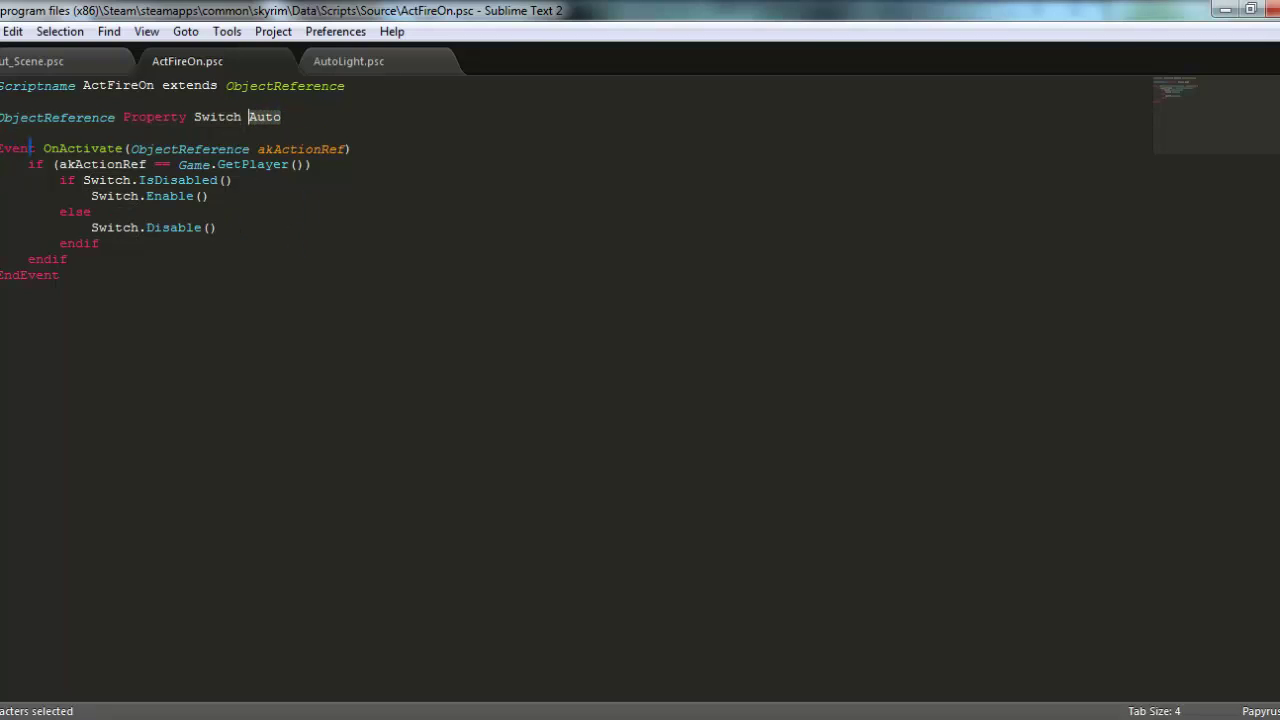
- Examine the OnActivate event's parameters, its player check, and the branches that enable or disable Switch
{"action": "left_click_drag", "start_coordinate": [44, 148], "coordinate": [122, 148]}
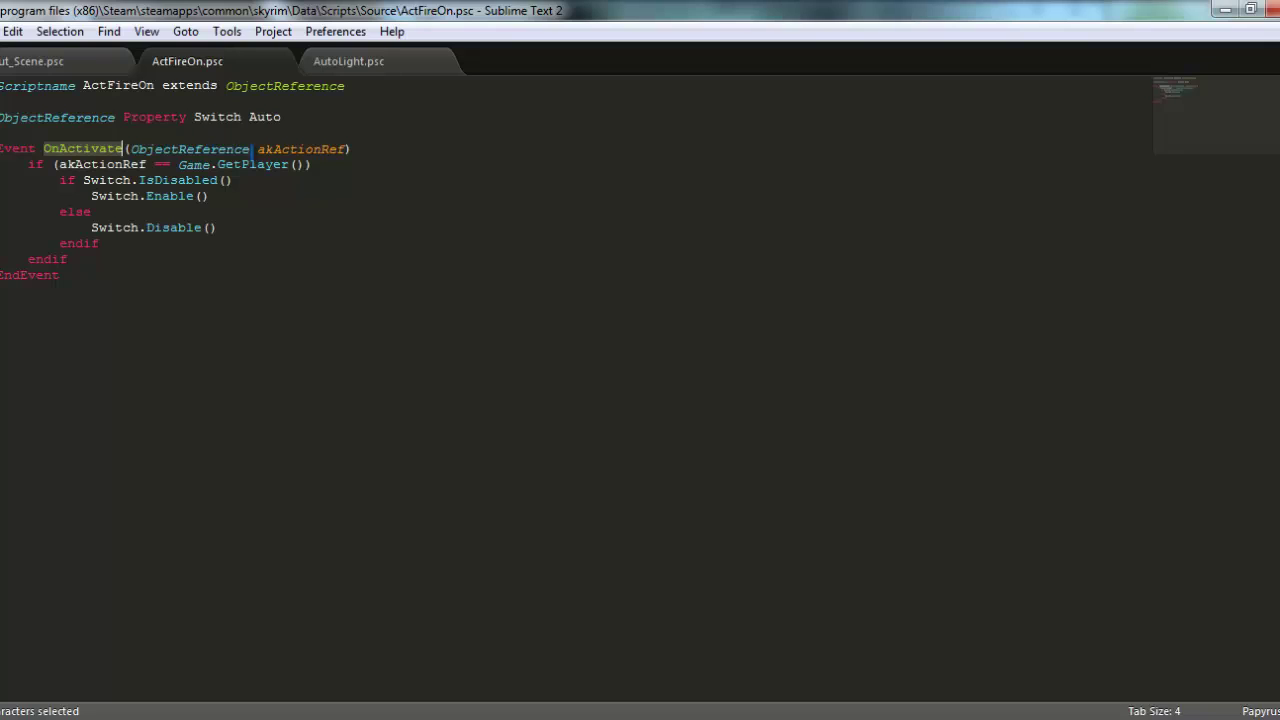
{"action": "left_click_drag", "start_coordinate": [252, 150], "coordinate": [140, 165]}
{"action": "double_click", "coordinate": [190, 149]}
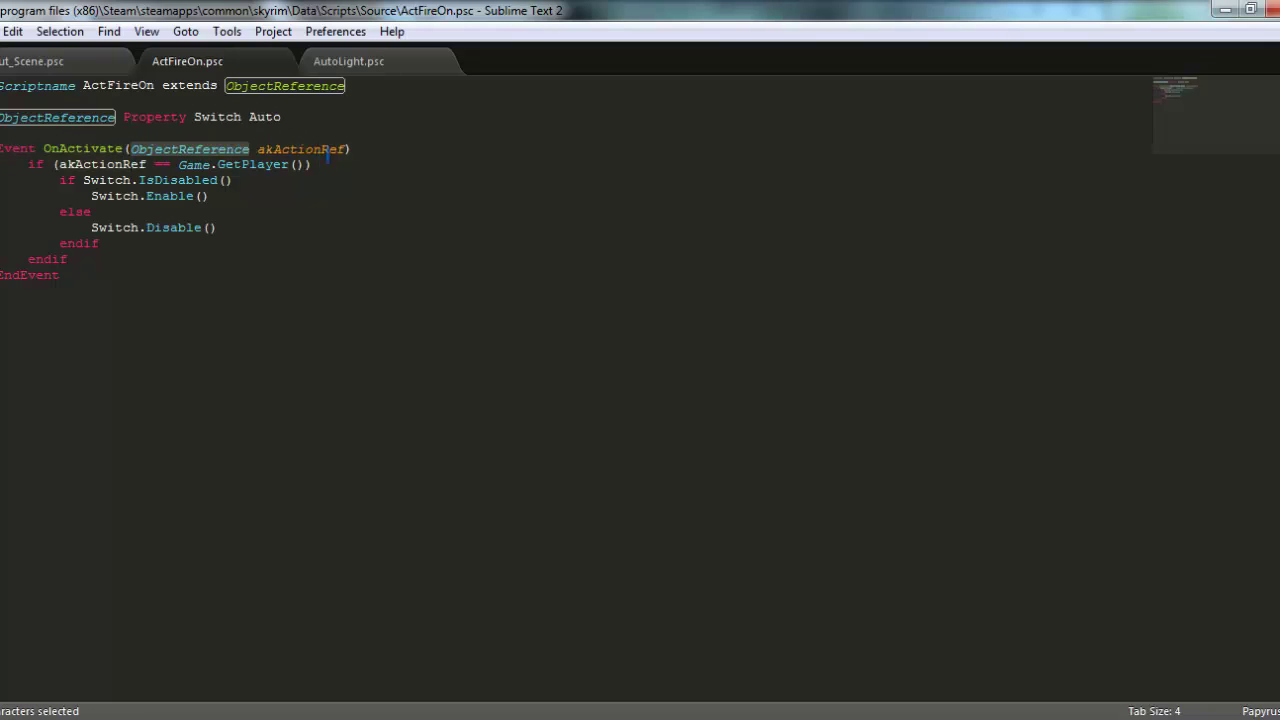
{"action": "left_click_drag", "start_coordinate": [347, 149], "coordinate": [257, 149]}
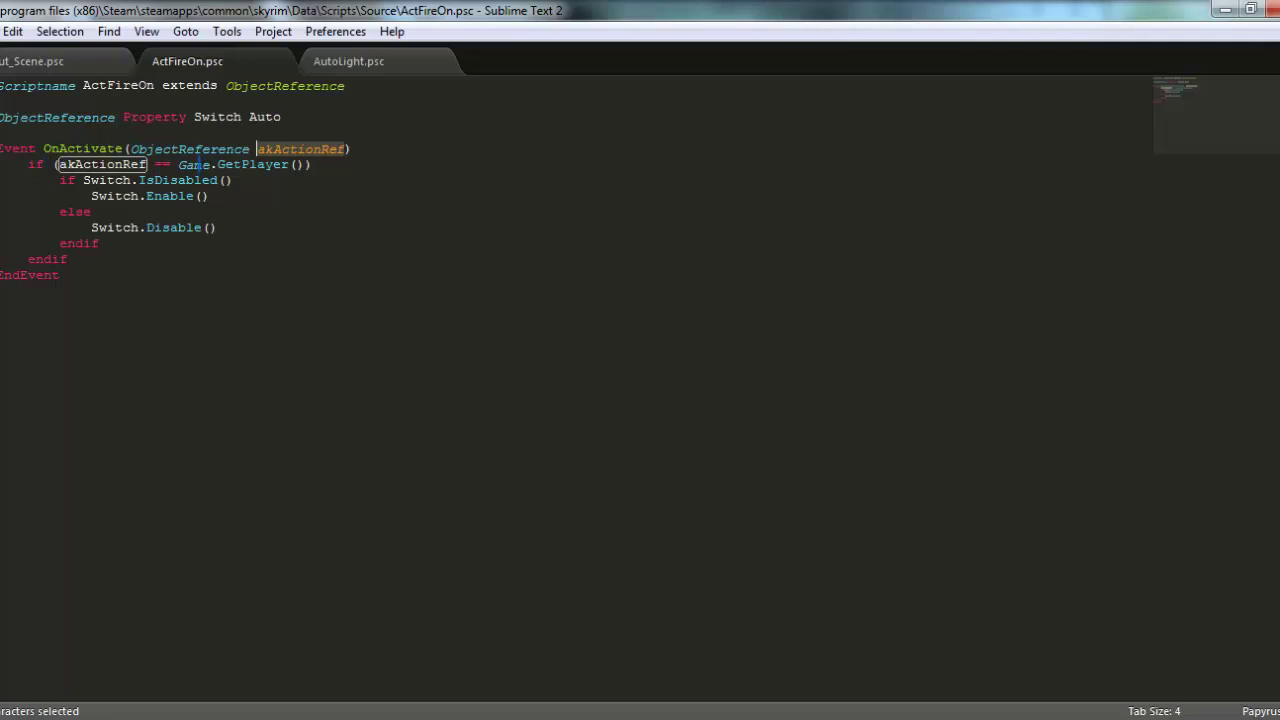
{"action": "left_click_drag", "start_coordinate": [178, 164], "coordinate": [305, 164]}
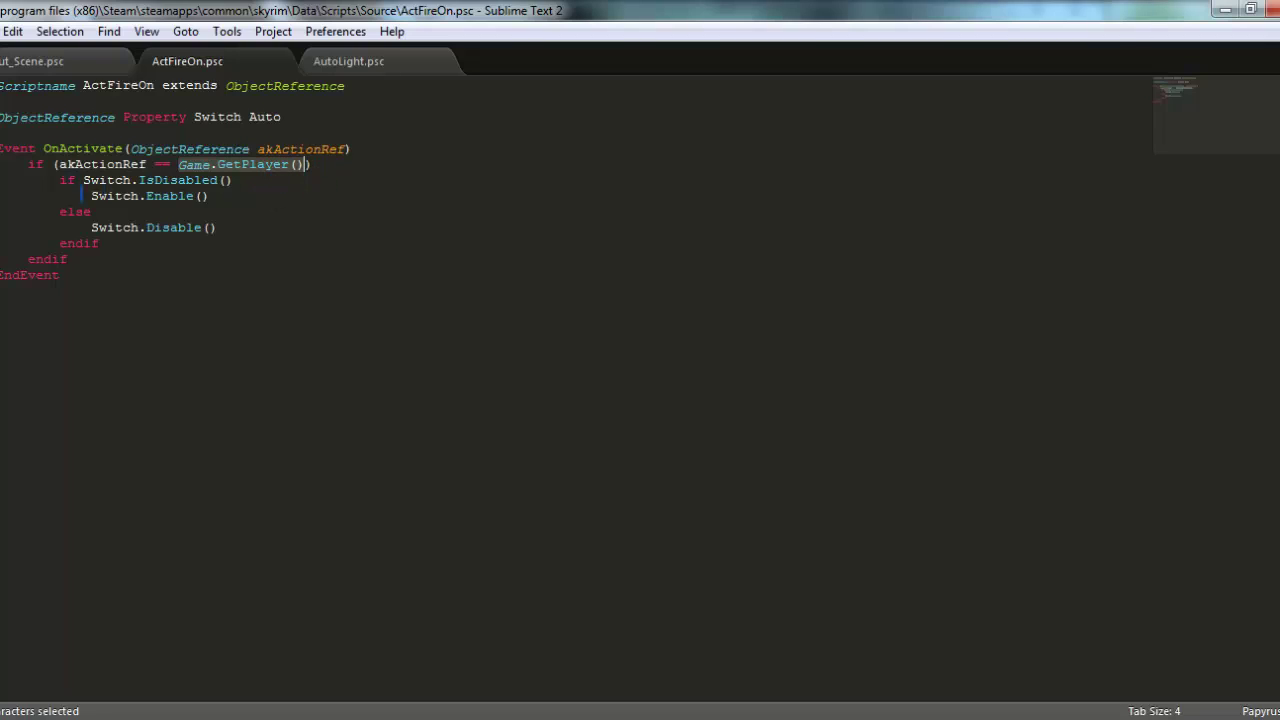
{"action": "left_click", "coordinate": [66, 180]}
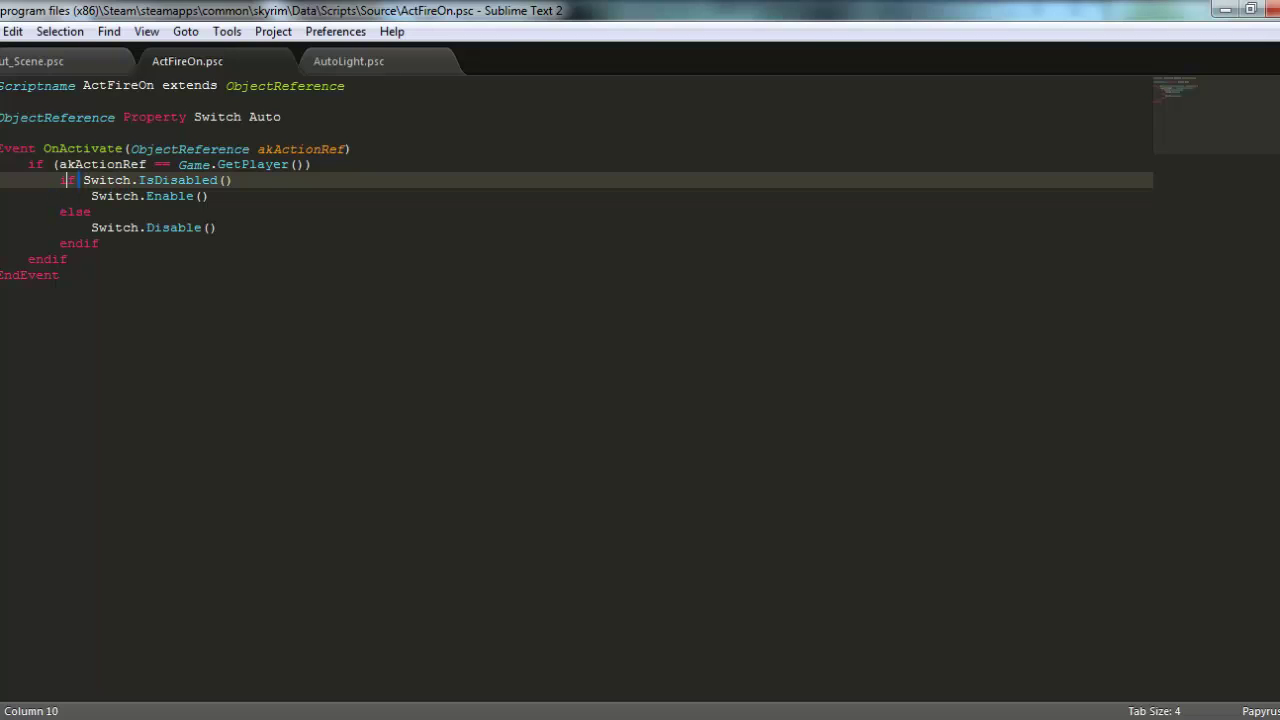
{"action": "left_click_drag", "start_coordinate": [82, 180], "coordinate": [235, 181]}
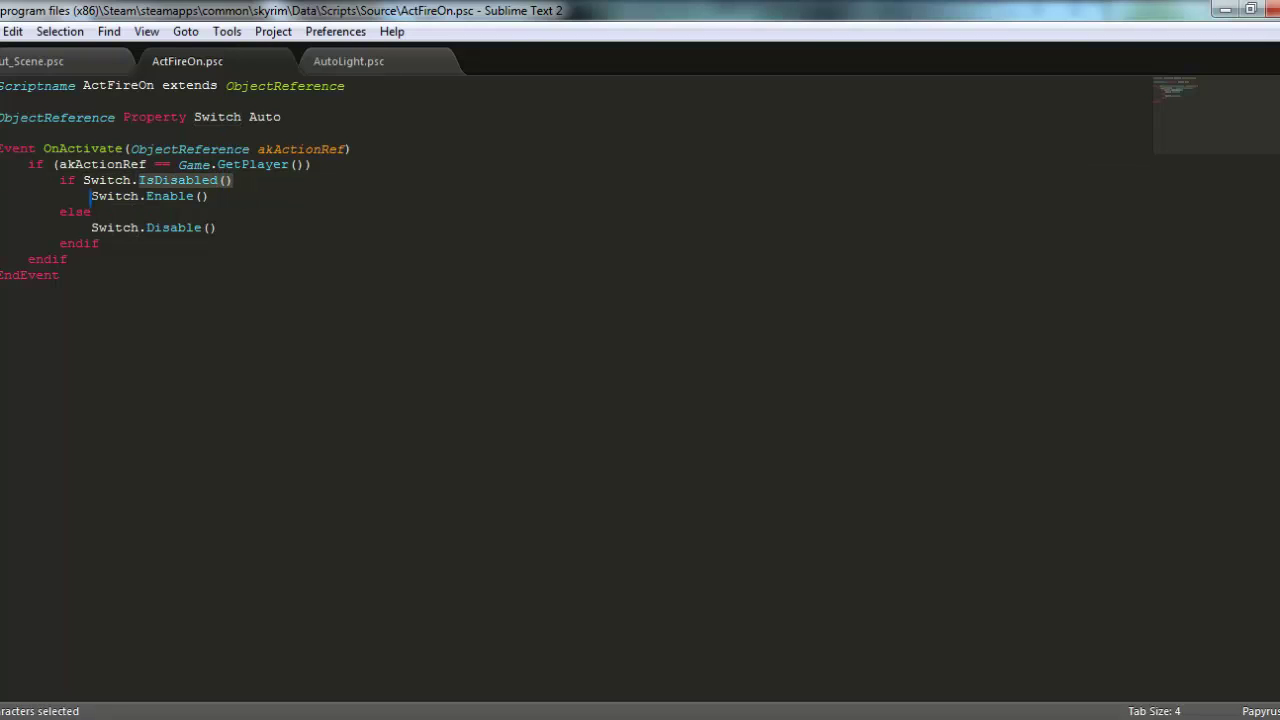
{"action": "left_click_drag", "start_coordinate": [91, 196], "coordinate": [209, 196]}
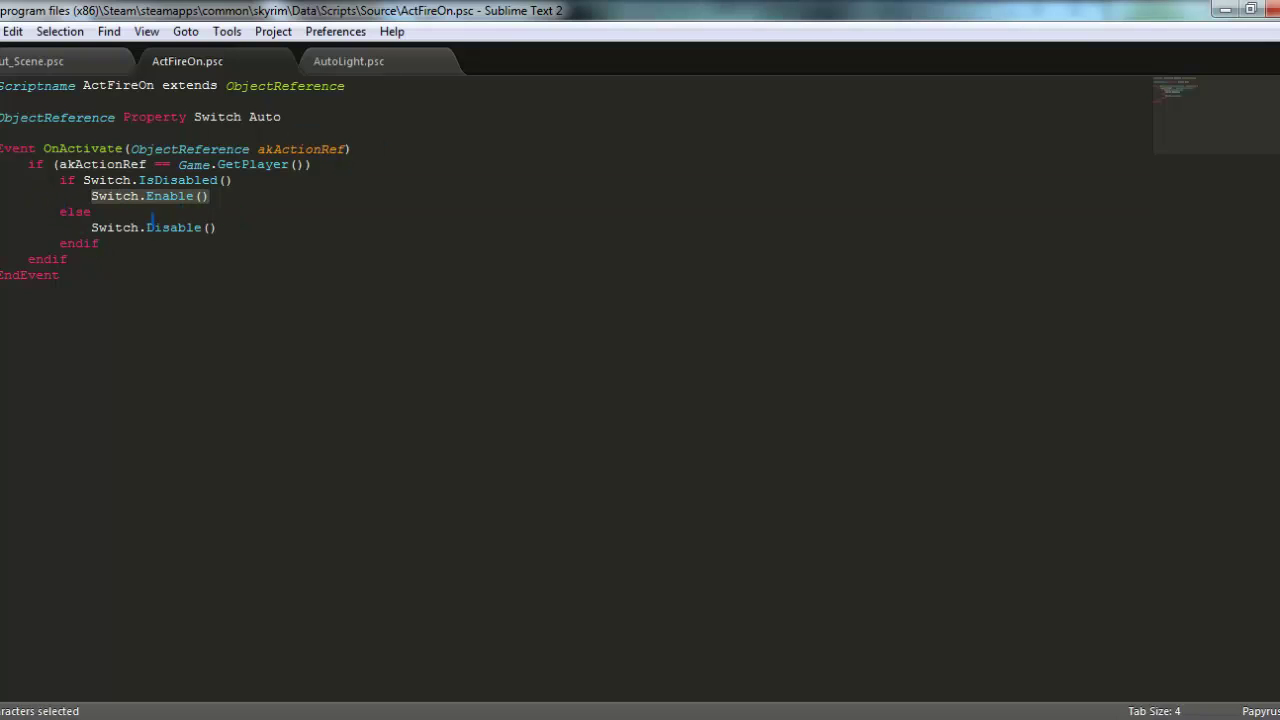
{"action": "left_click_drag", "start_coordinate": [103, 214], "coordinate": [58, 214]}
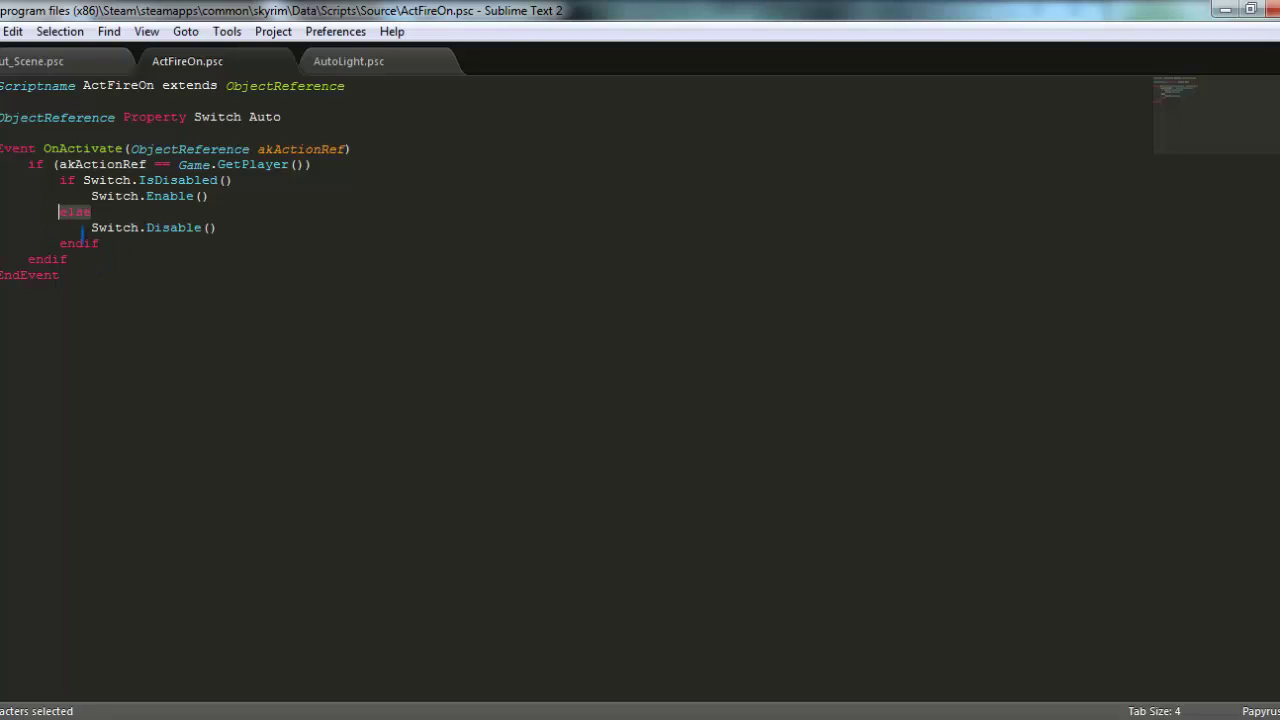
{"action": "left_click_drag", "start_coordinate": [91, 227], "coordinate": [237, 229]}
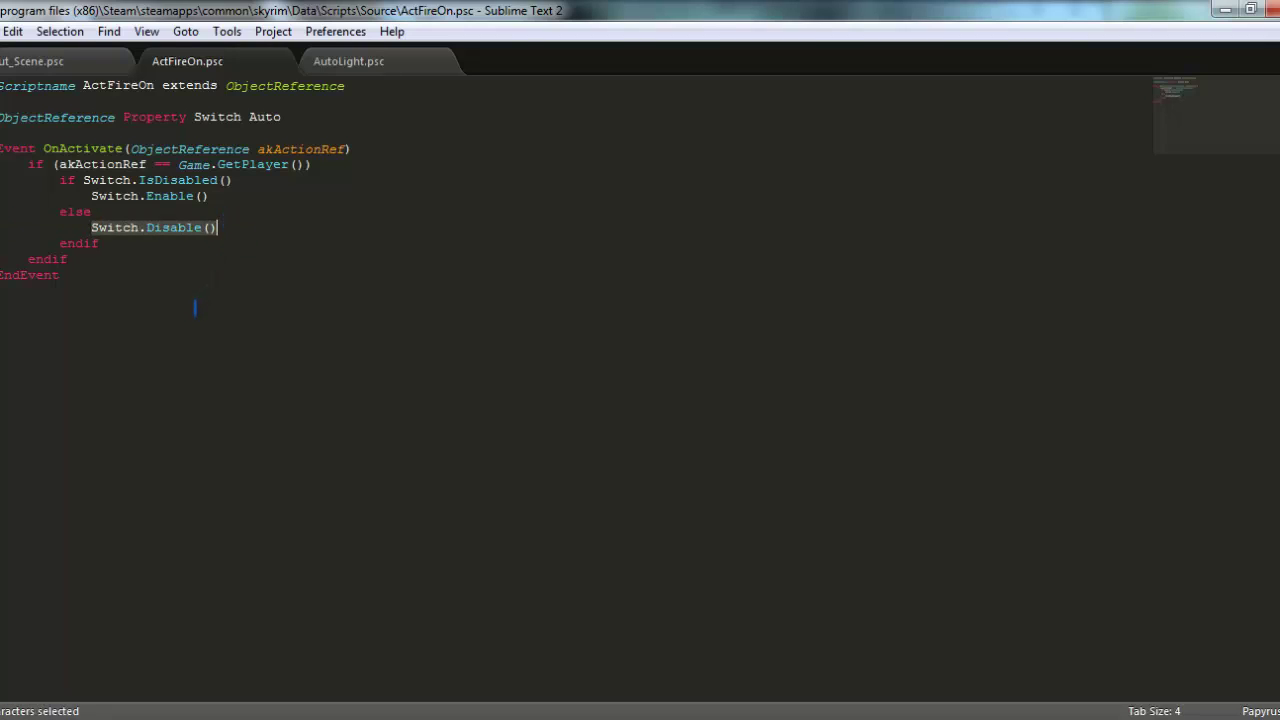
- Add a wait(0.5) call in the else branch, on its own line before Switch.Disable()
{"action": "left_click", "coordinate": [110, 212]}
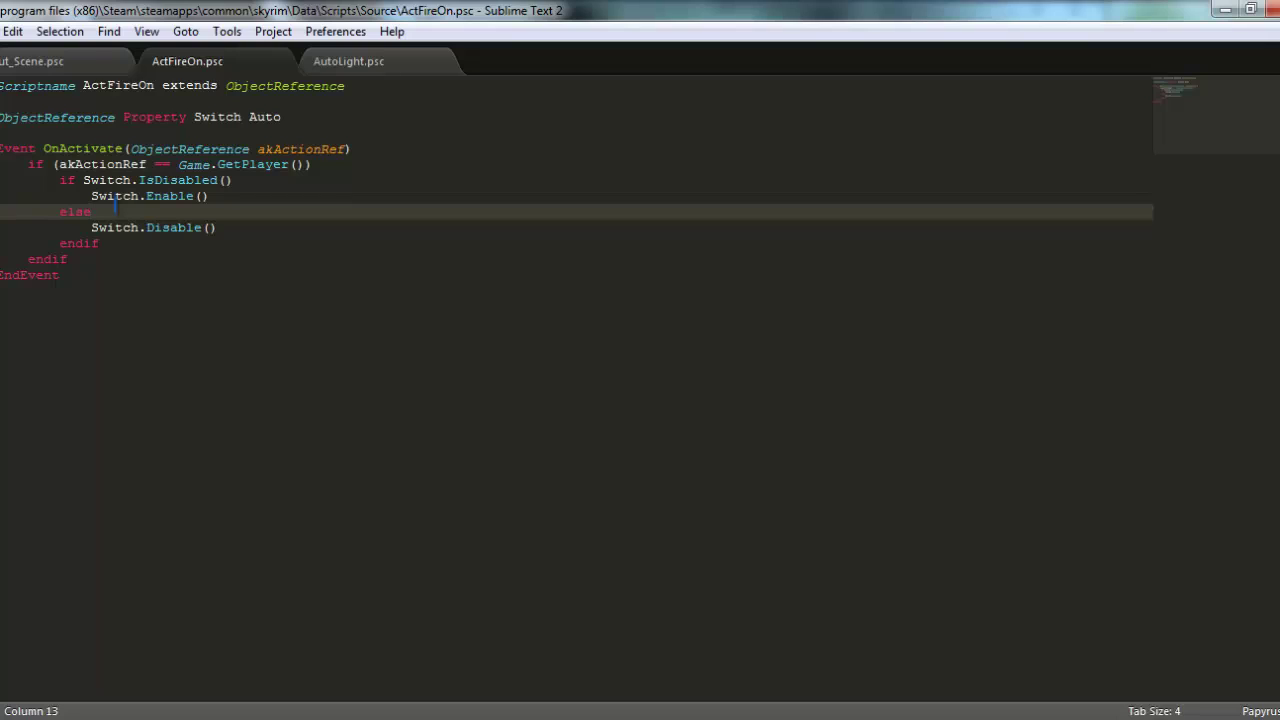
{"action": "key", "text": "Return"}
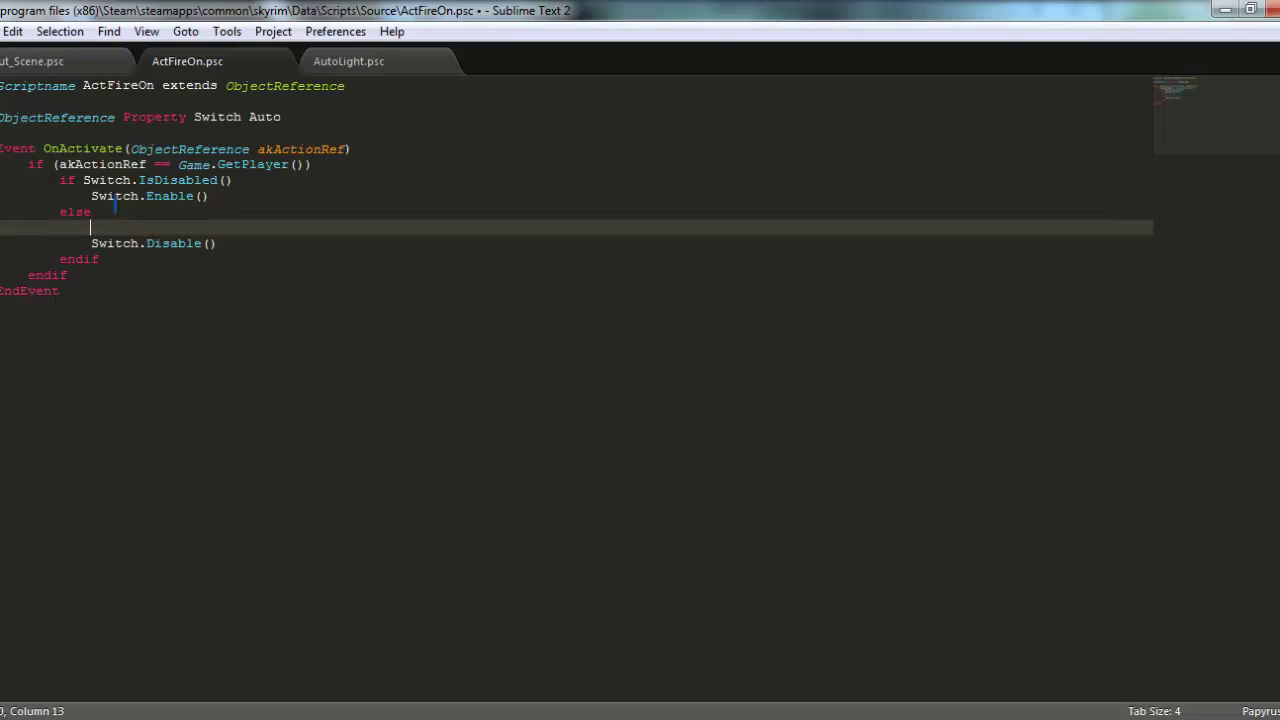
{"action": "type", "text": "wait()0.5"}
{"action": "left_click", "coordinate": [213, 196]}
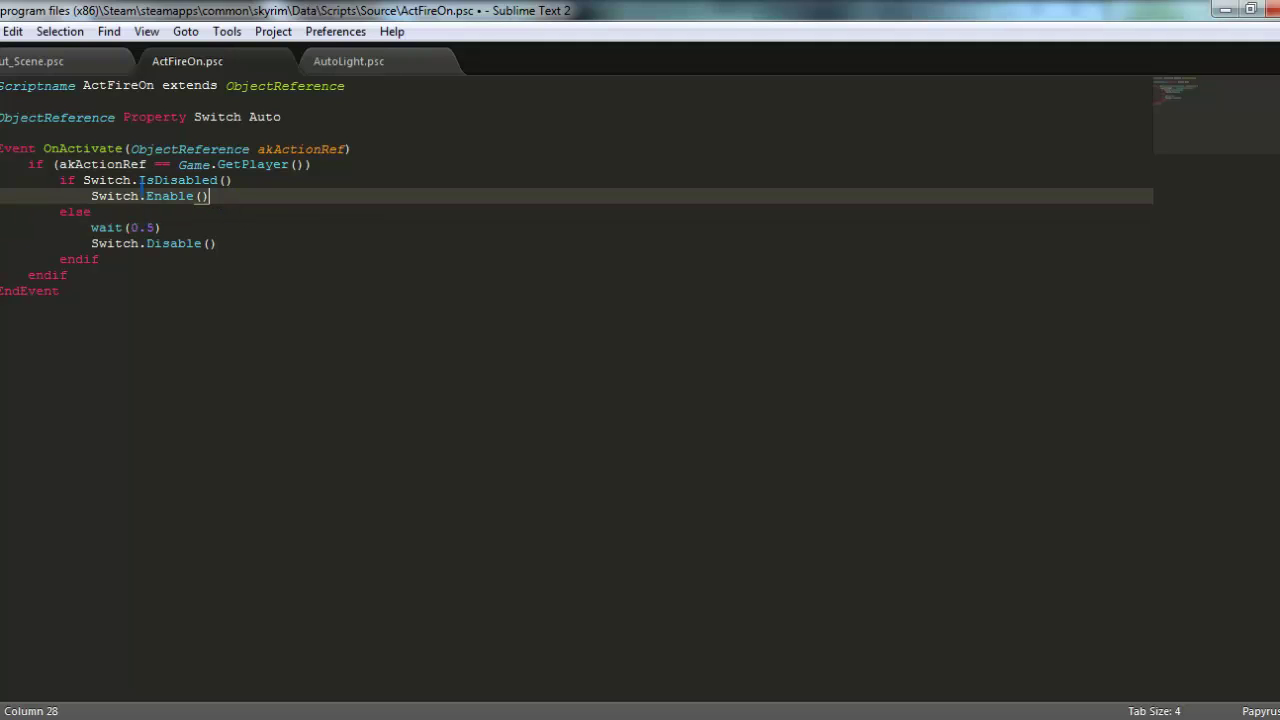
- Add an "import utility" line between the Switch property and the OnActivate event, with a blank line after it
{"action": "left_click", "coordinate": [295, 132]}
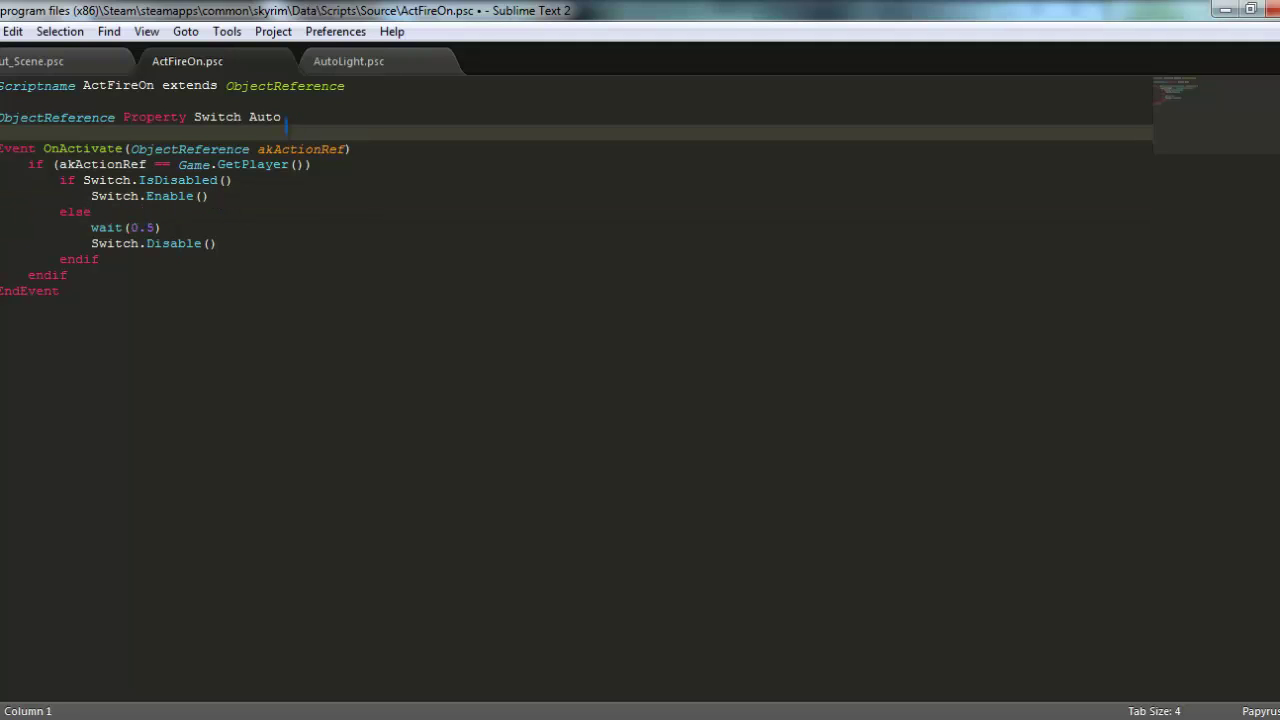
{"action": "key", "text": "Return"}
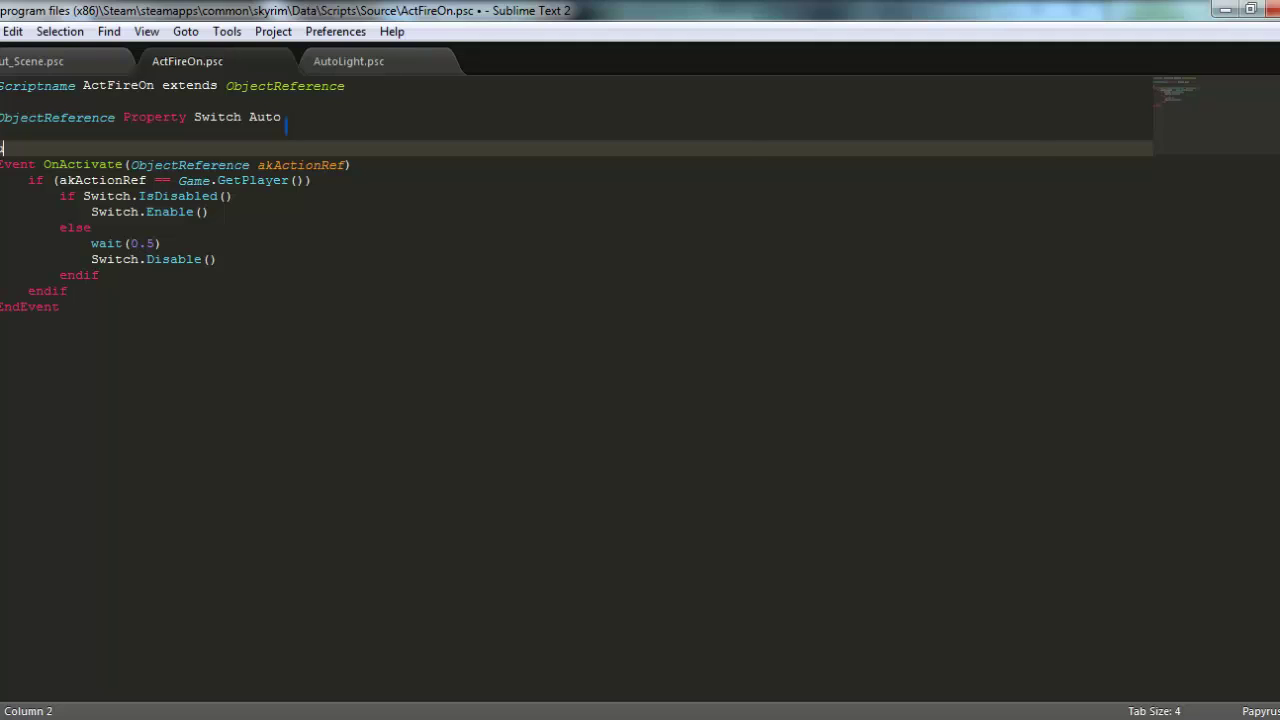
{"action": "type", "text": "utility wa"}
{"action": "key", "text": "BackSpace"}
{"action": "key", "text": "BackSpace"}
{"action": "type", "text": "import"}
{"action": "left_click", "coordinate": [133, 150]}
{"action": "key", "text": "Return"}
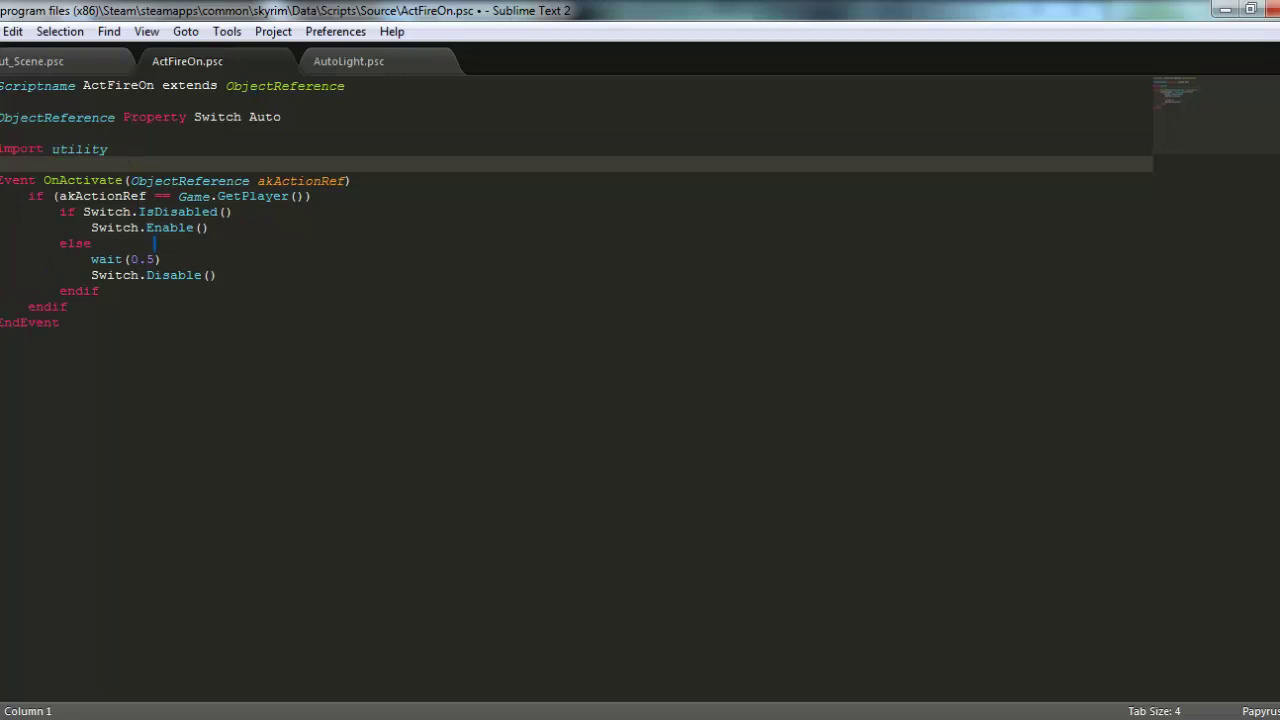
- Review the wait(0.5) line, save the ActFireOn script, and select its whole text
{"action": "left_click_drag", "start_coordinate": [91, 259], "coordinate": [166, 268]}
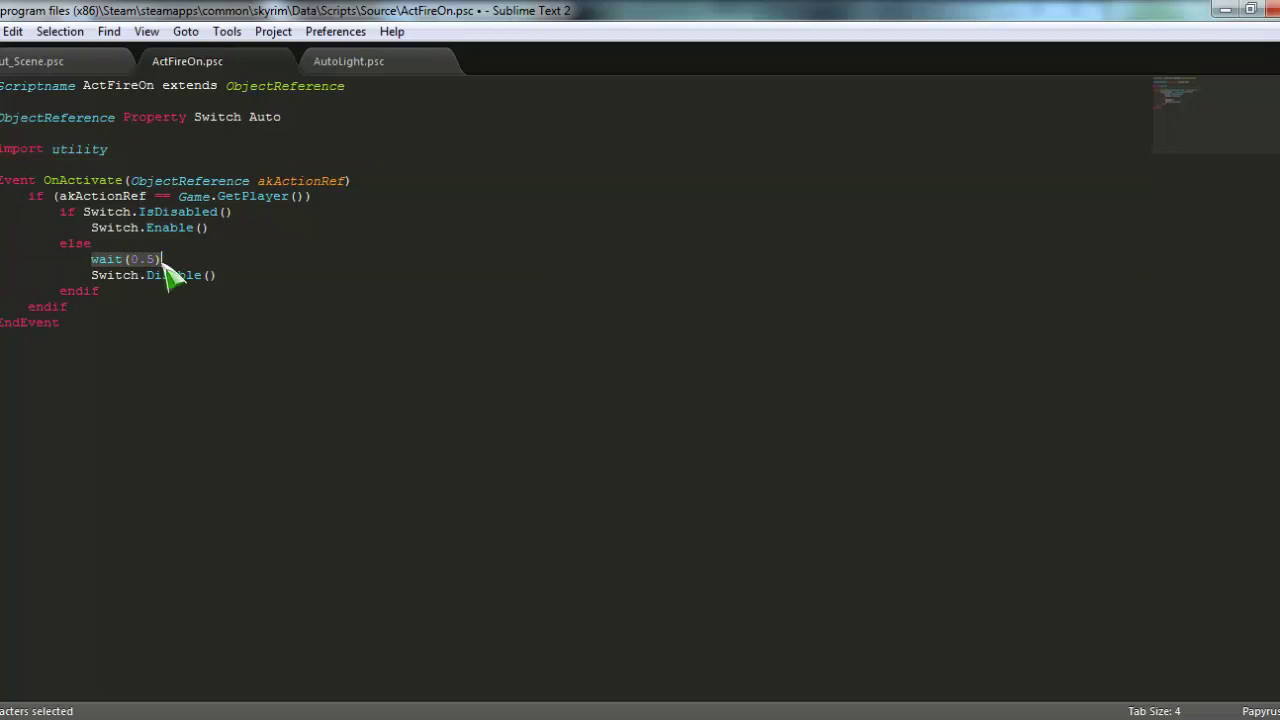
{"action": "left_click", "coordinate": [165, 265]}
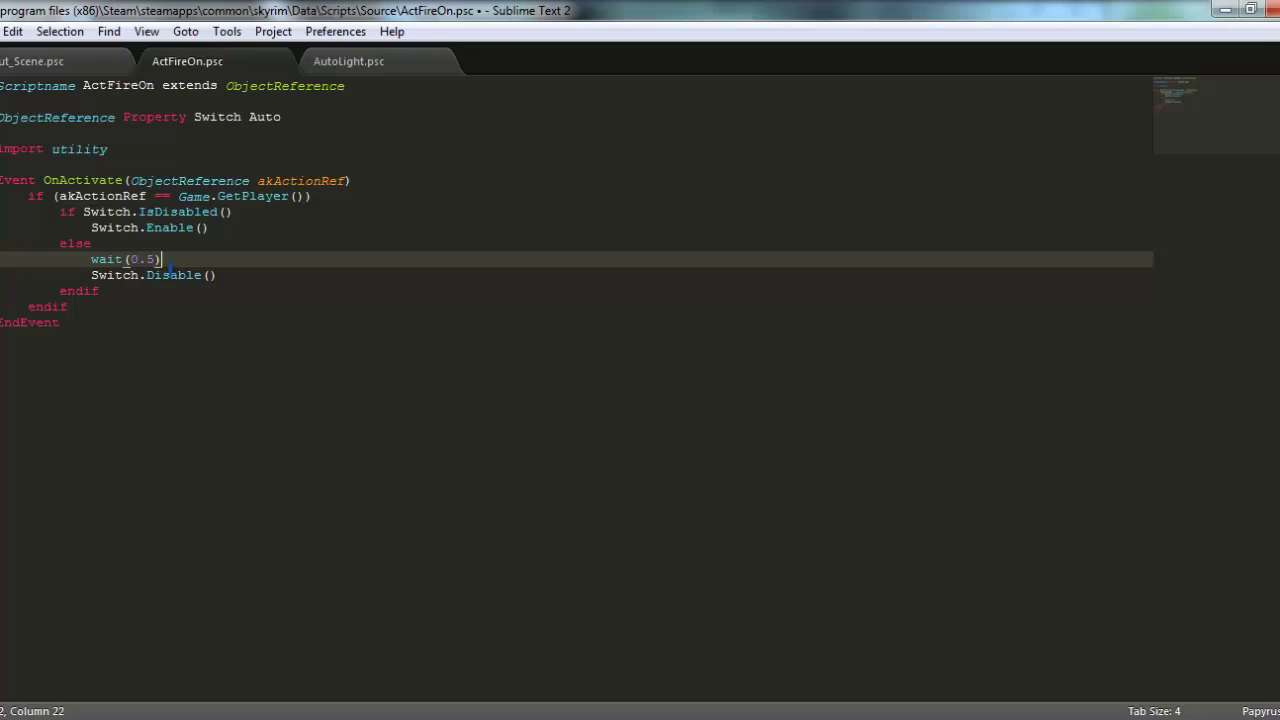
{"action": "right_click", "coordinate": [201, 66]}
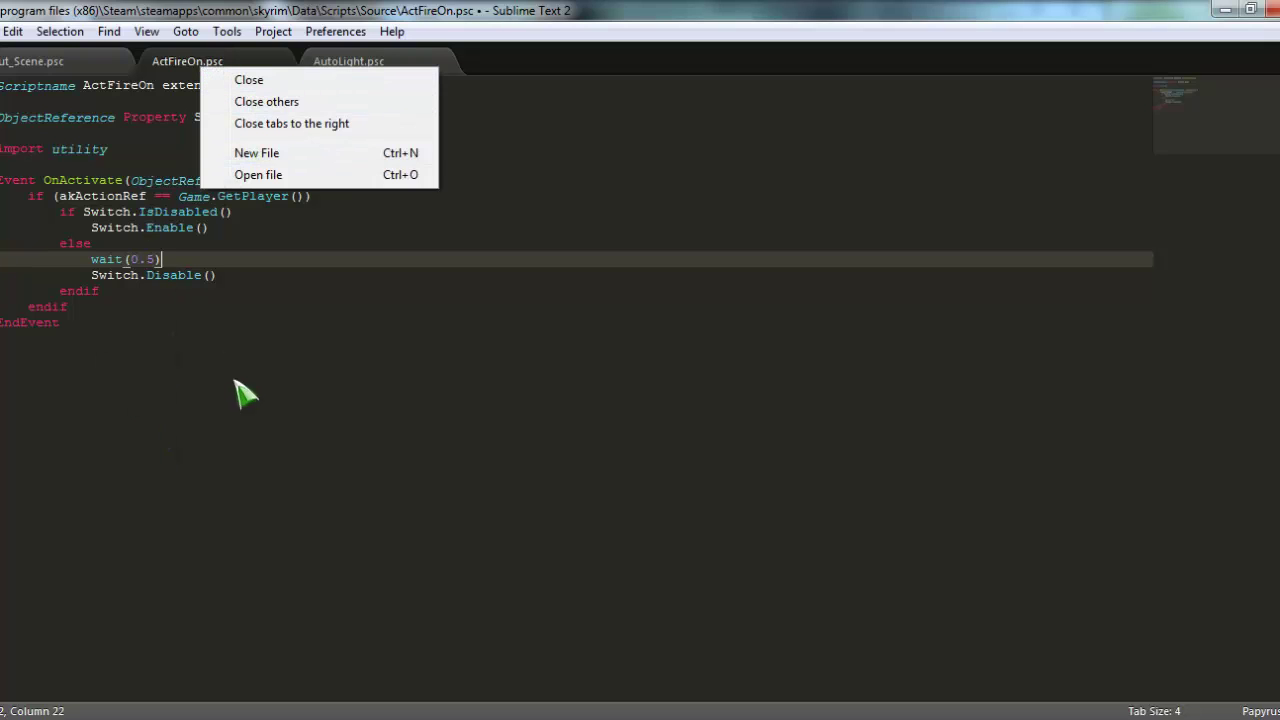
{"action": "left_click", "coordinate": [187, 360]}
{"action": "key", "text": "ctrl+s"}
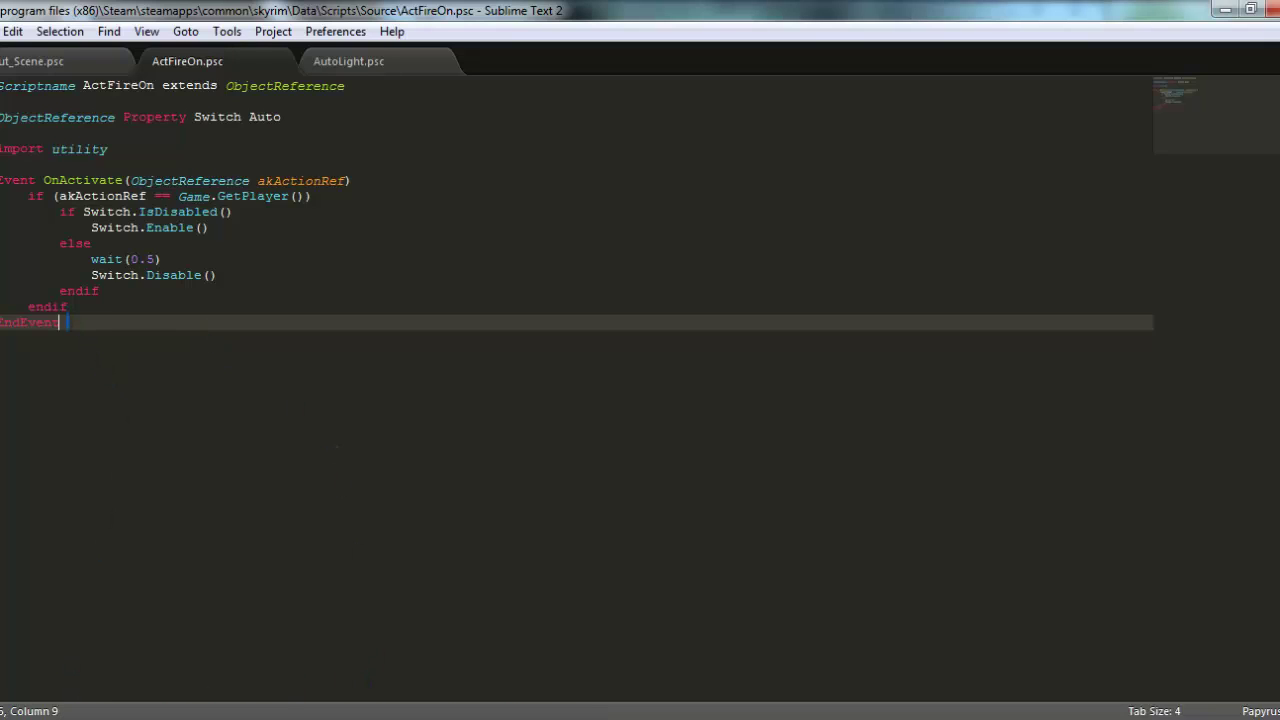
{"action": "left_click_drag", "start_coordinate": [62, 322], "coordinate": [1, 86]}
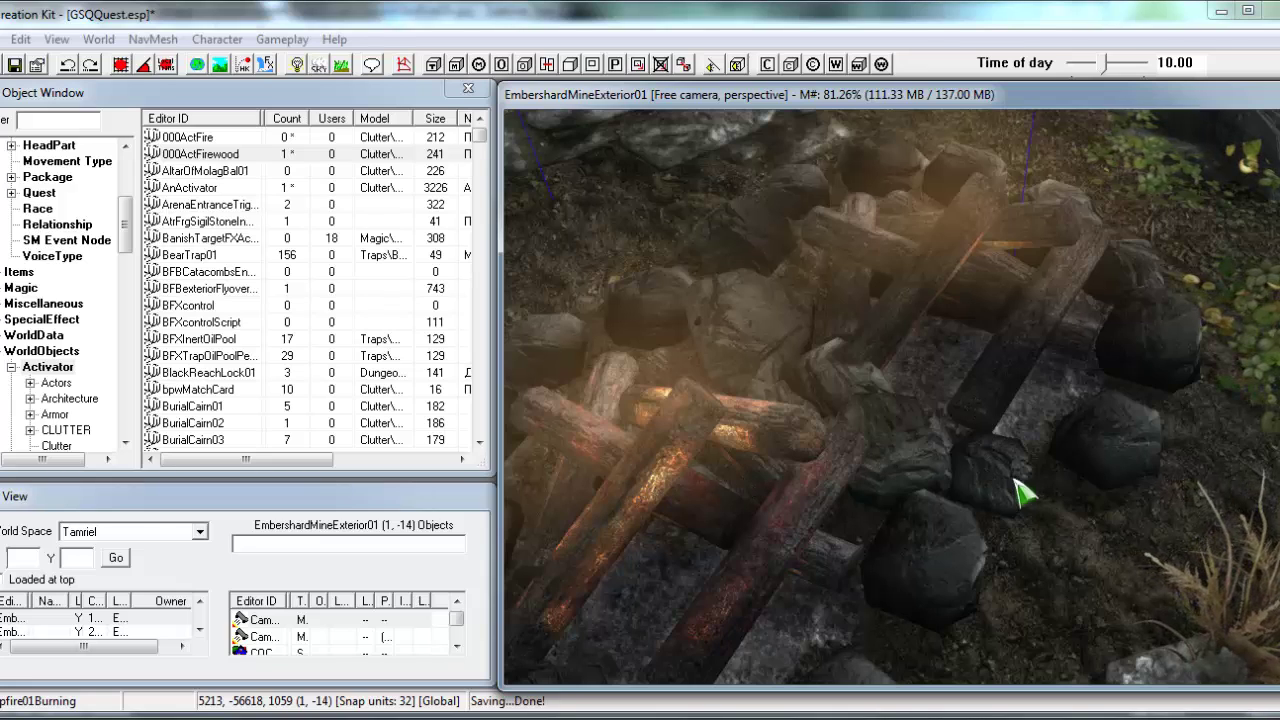
- In the Creation Kit, inspect the reference data of both burning campfires in the cell, closing each without changes
{"action": "double_click", "coordinate": [988, 463]}
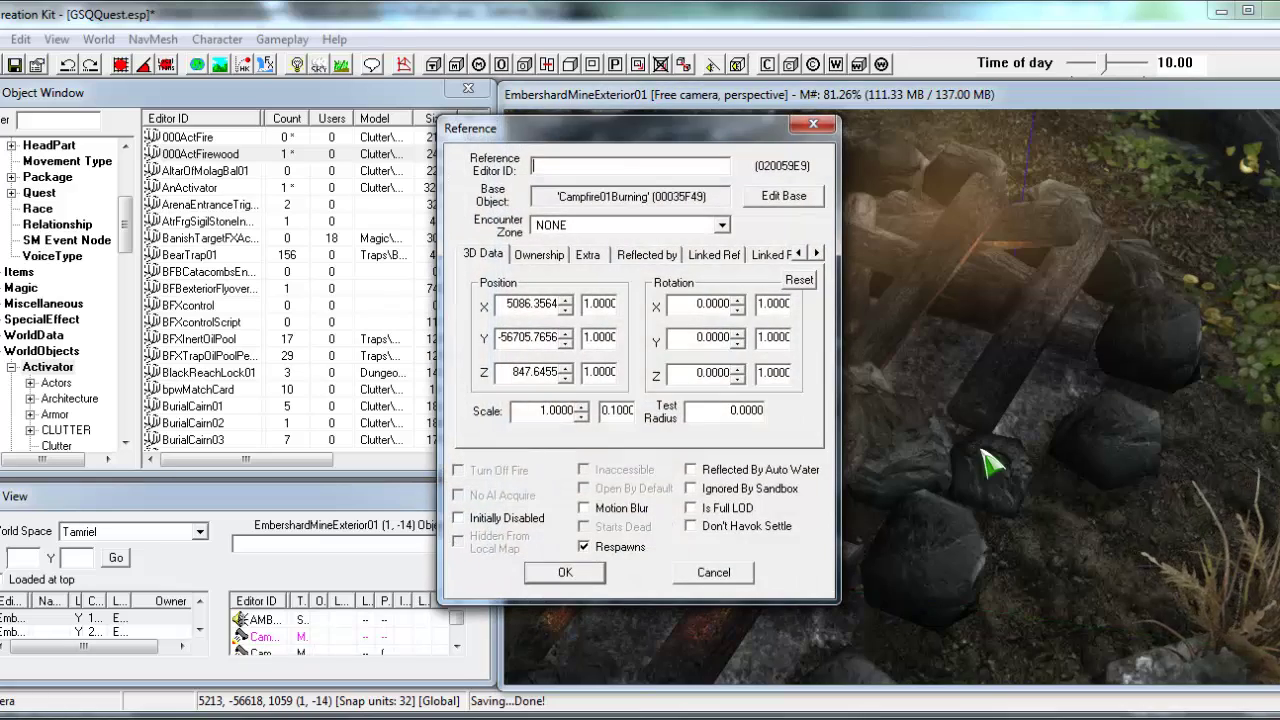
{"action": "left_click", "coordinate": [813, 123]}
{"action": "double_click", "coordinate": [1035, 340]}
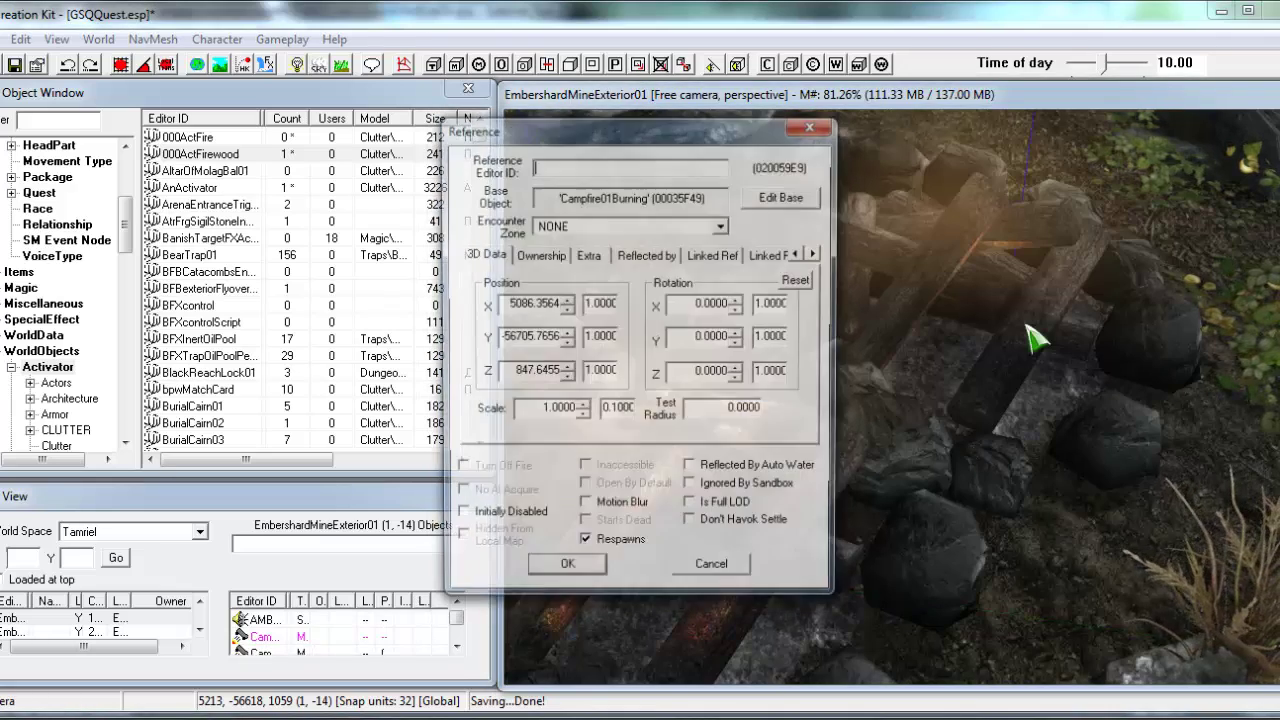
{"action": "left_click", "coordinate": [815, 125]}
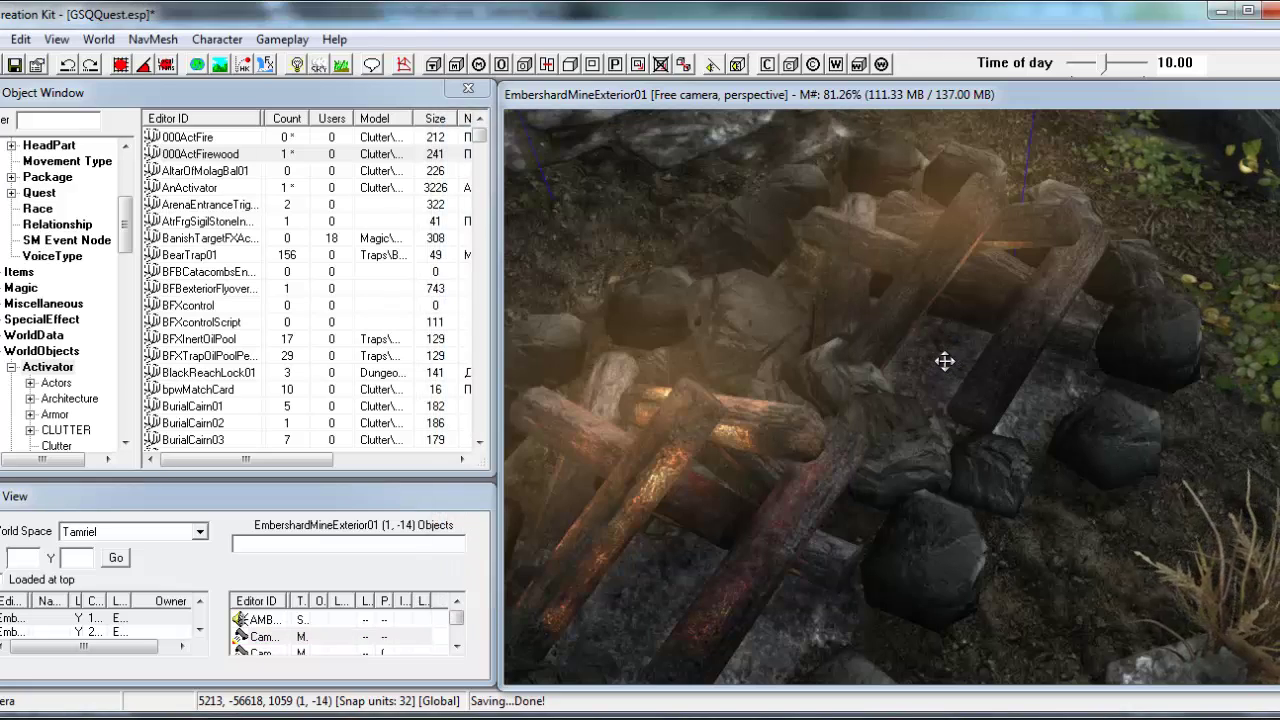
{"action": "scroll", "coordinate": [950, 370], "scroll_direction": "up", "scroll_amount": 5}
{"action": "scroll", "coordinate": [955, 380], "scroll_direction": "down", "scroll_amount": 3}
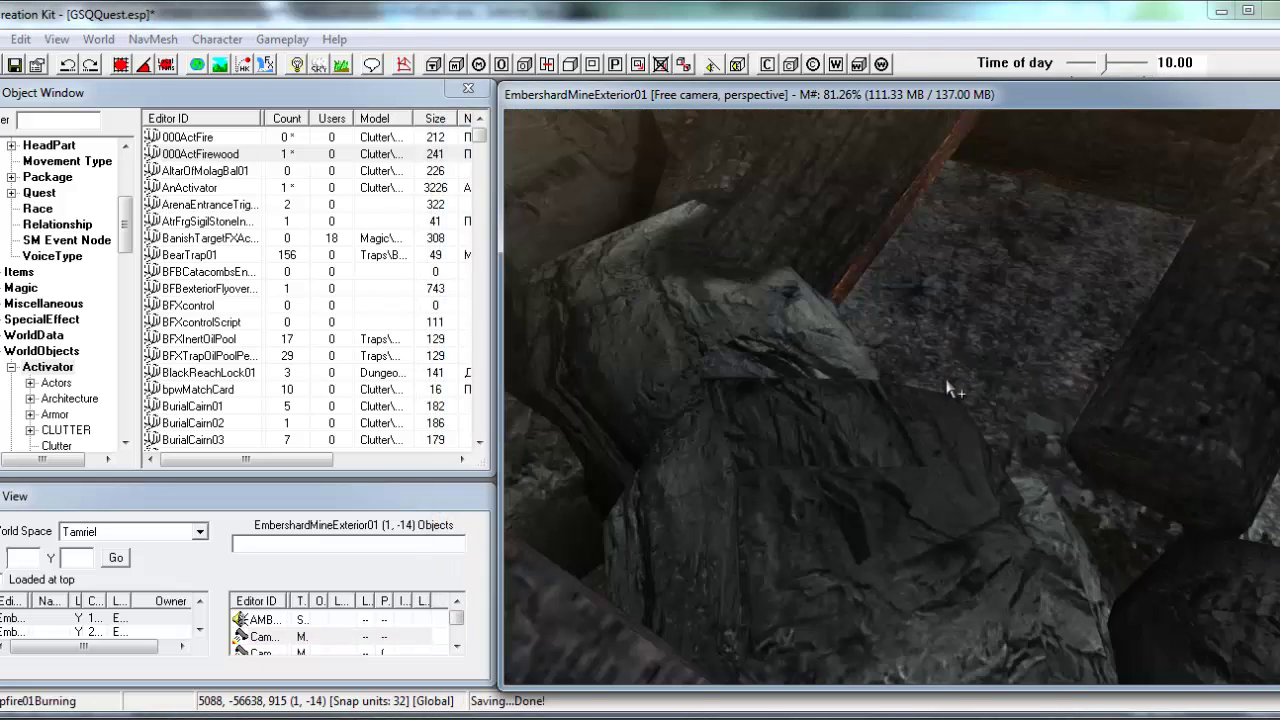
{"action": "double_click", "coordinate": [765, 286]}
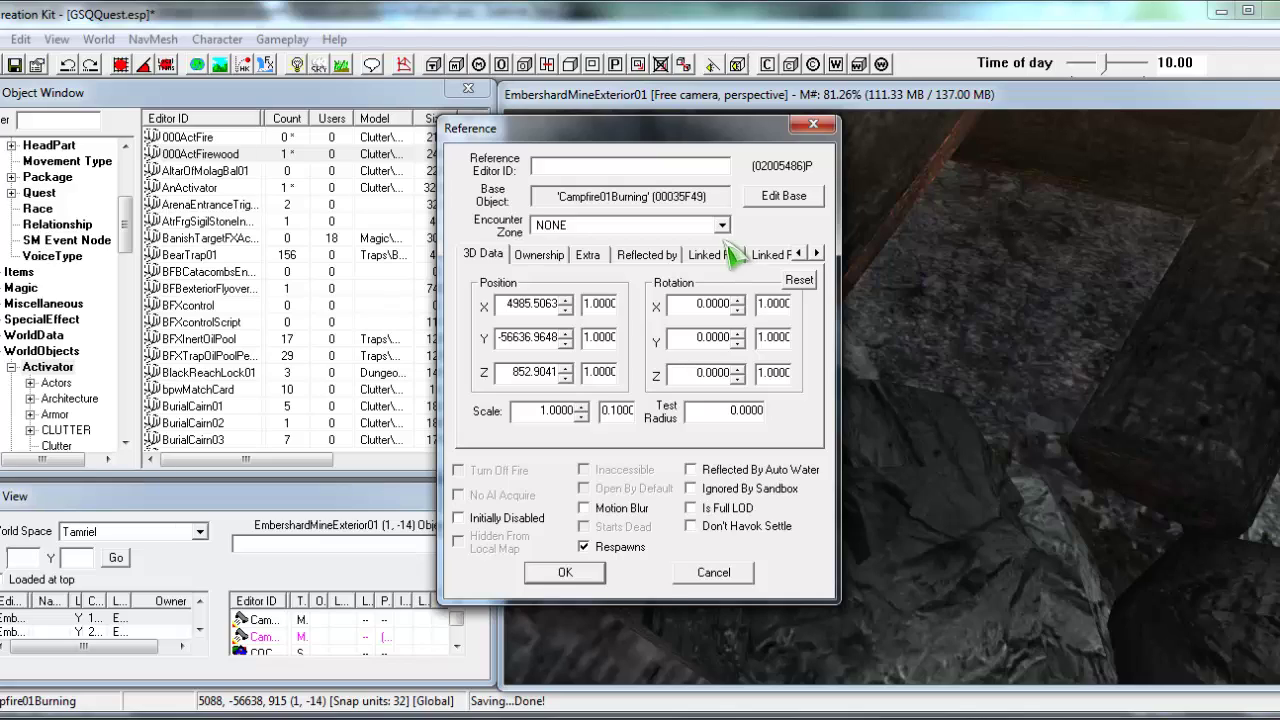
{"action": "left_click", "coordinate": [813, 124]}
{"action": "scroll", "coordinate": [813, 117], "scroll_direction": "down", "scroll_amount": 5}
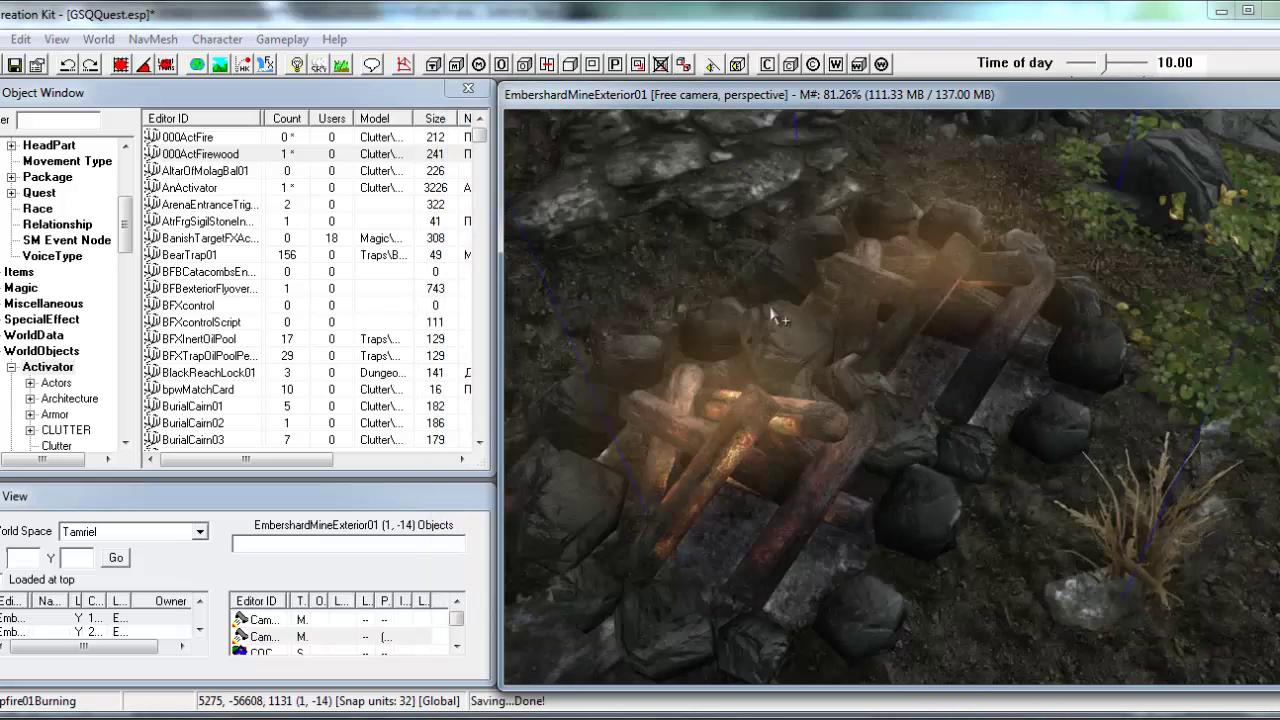
{"action": "scroll", "coordinate": [655, 392], "scroll_direction": "down", "scroll_amount": 3}
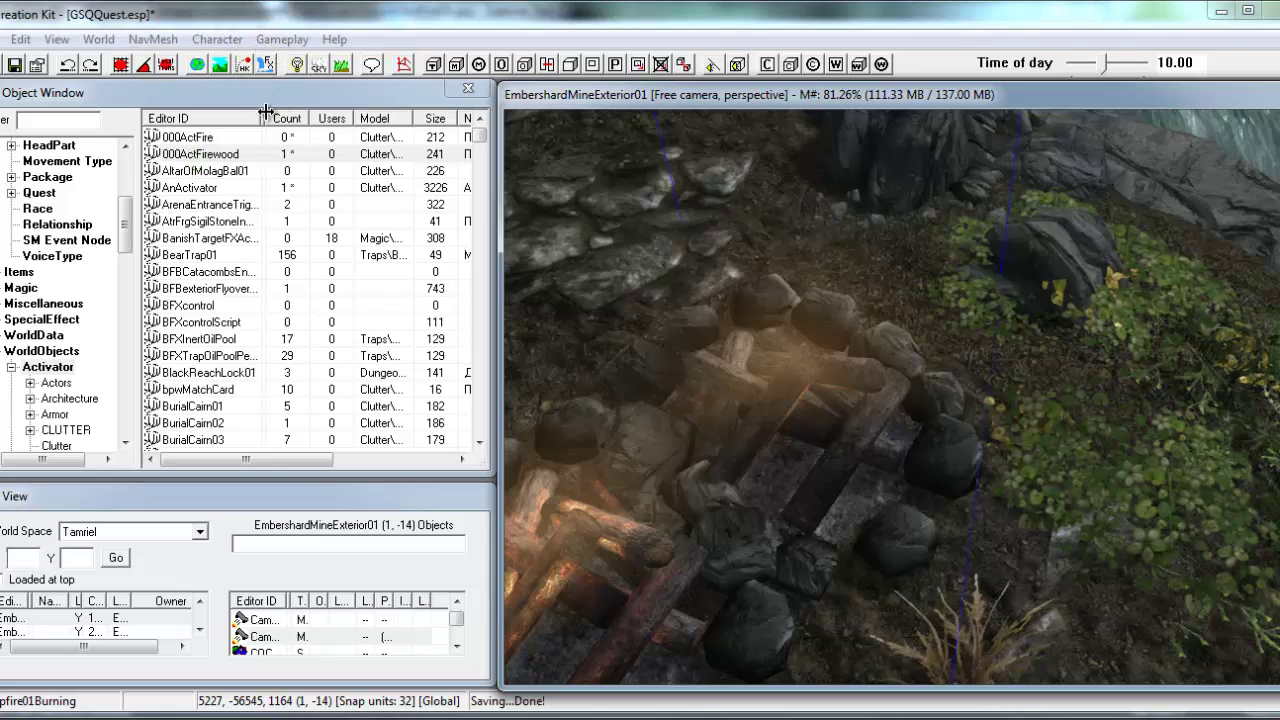
- Edit the 000ActFirewood activator and attach the ActFireOn script to it
{"action": "left_click", "coordinate": [282, 40]}
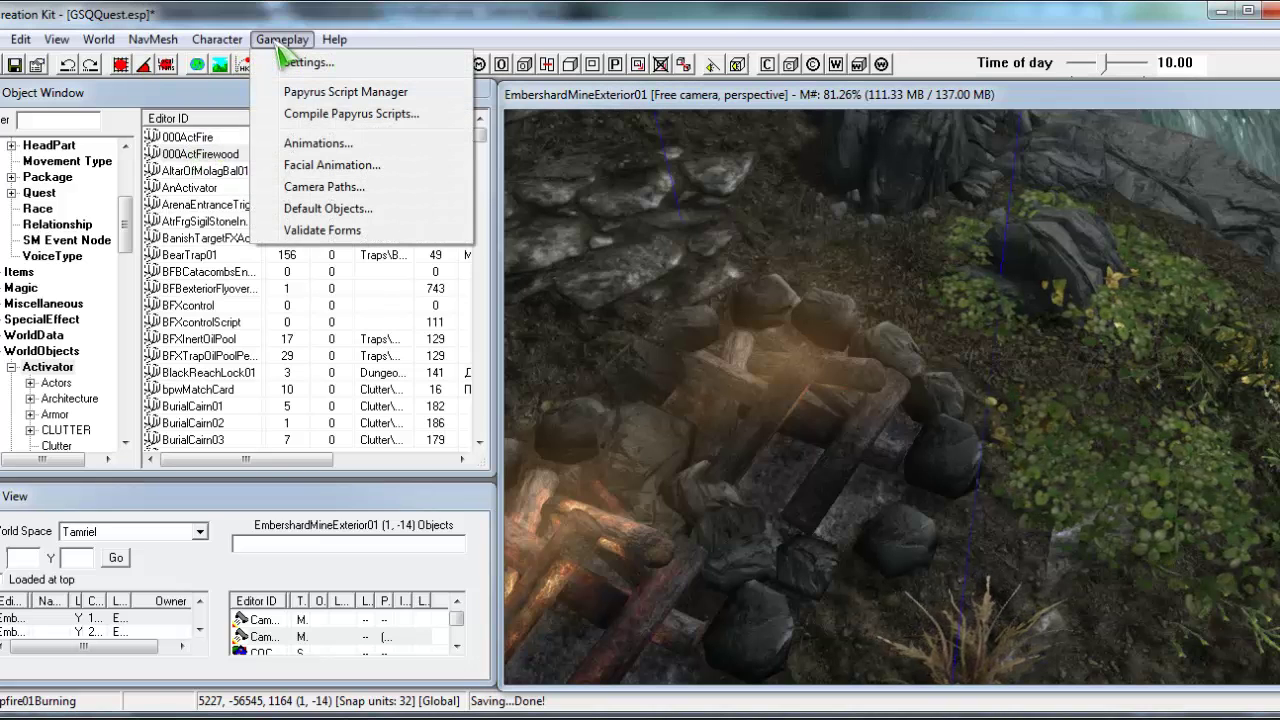
{"action": "left_click", "coordinate": [192, 154]}
{"action": "left_click", "coordinate": [192, 154]}
{"action": "right_click", "coordinate": [192, 156]}
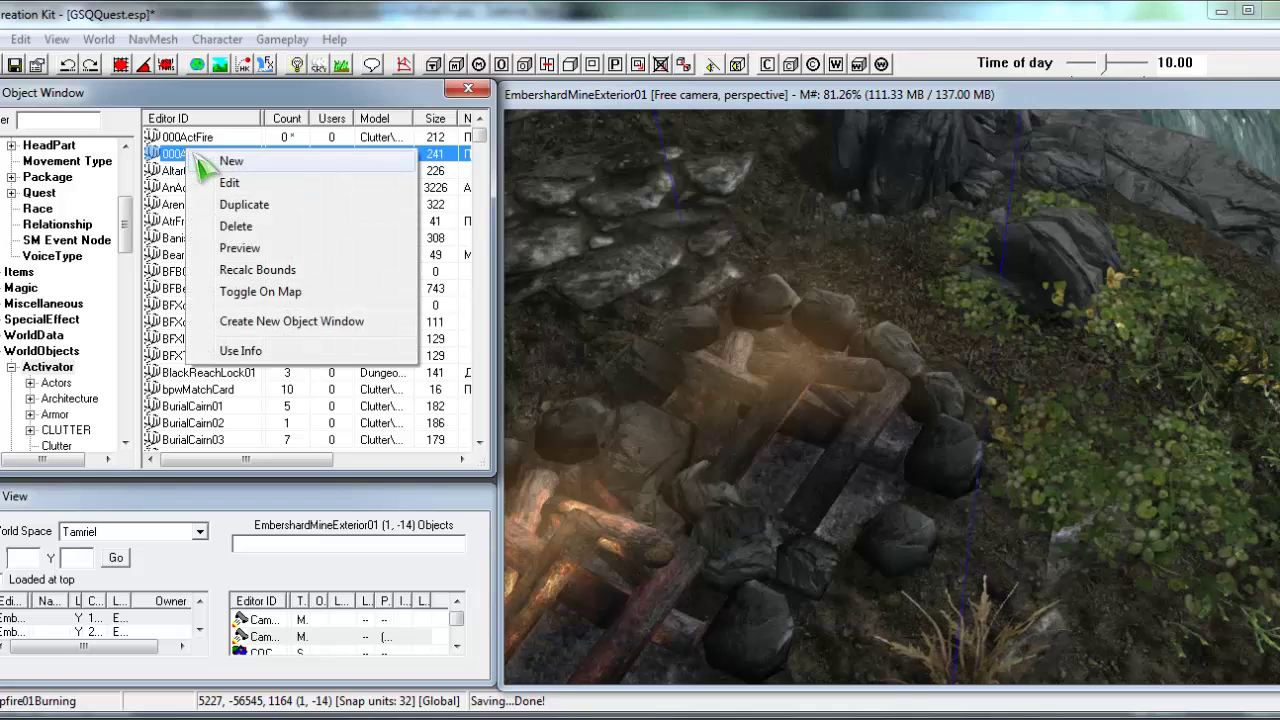
{"action": "left_click", "coordinate": [259, 183]}
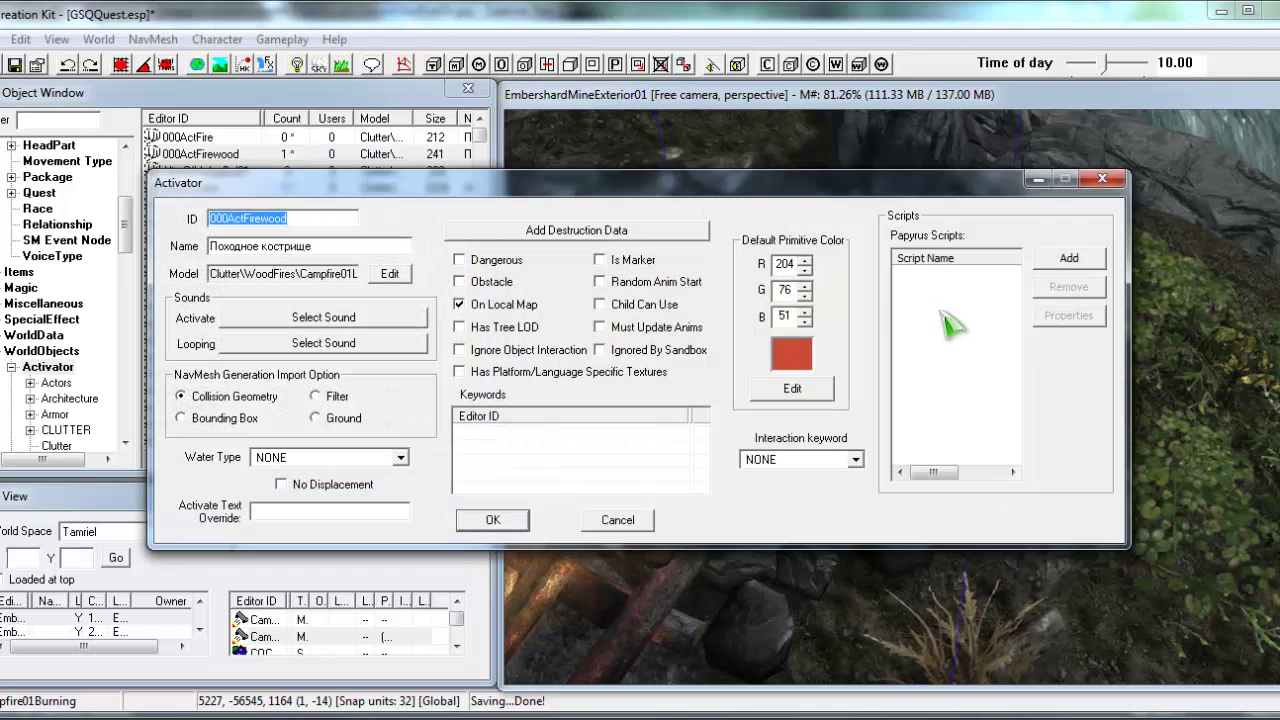
{"action": "left_click", "coordinate": [1069, 259]}
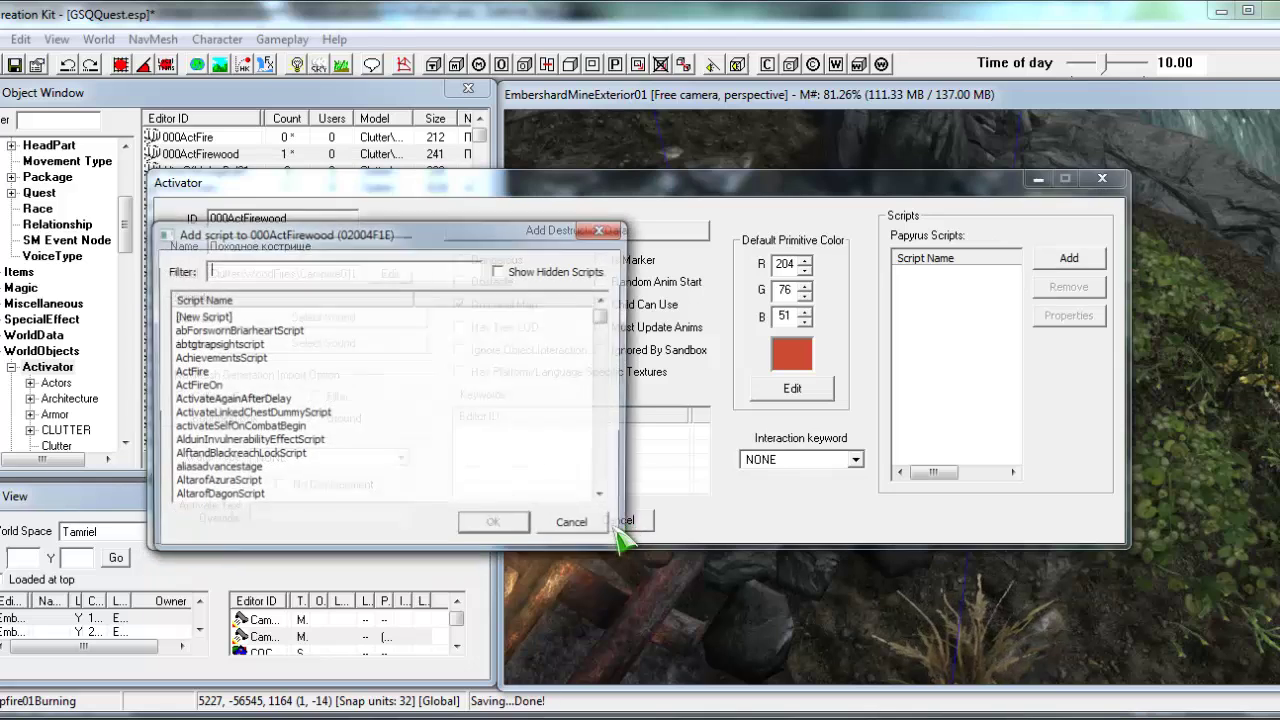
{"action": "left_click", "coordinate": [210, 387]}
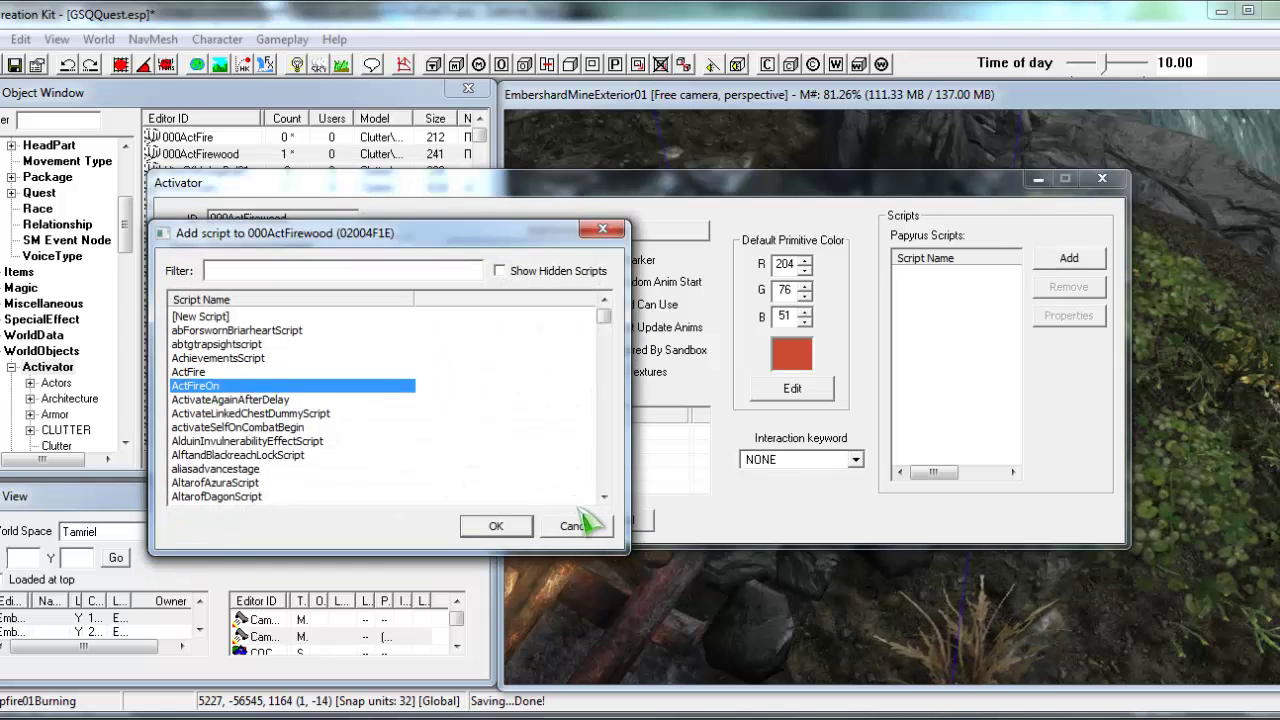
{"action": "left_click", "coordinate": [495, 525]}
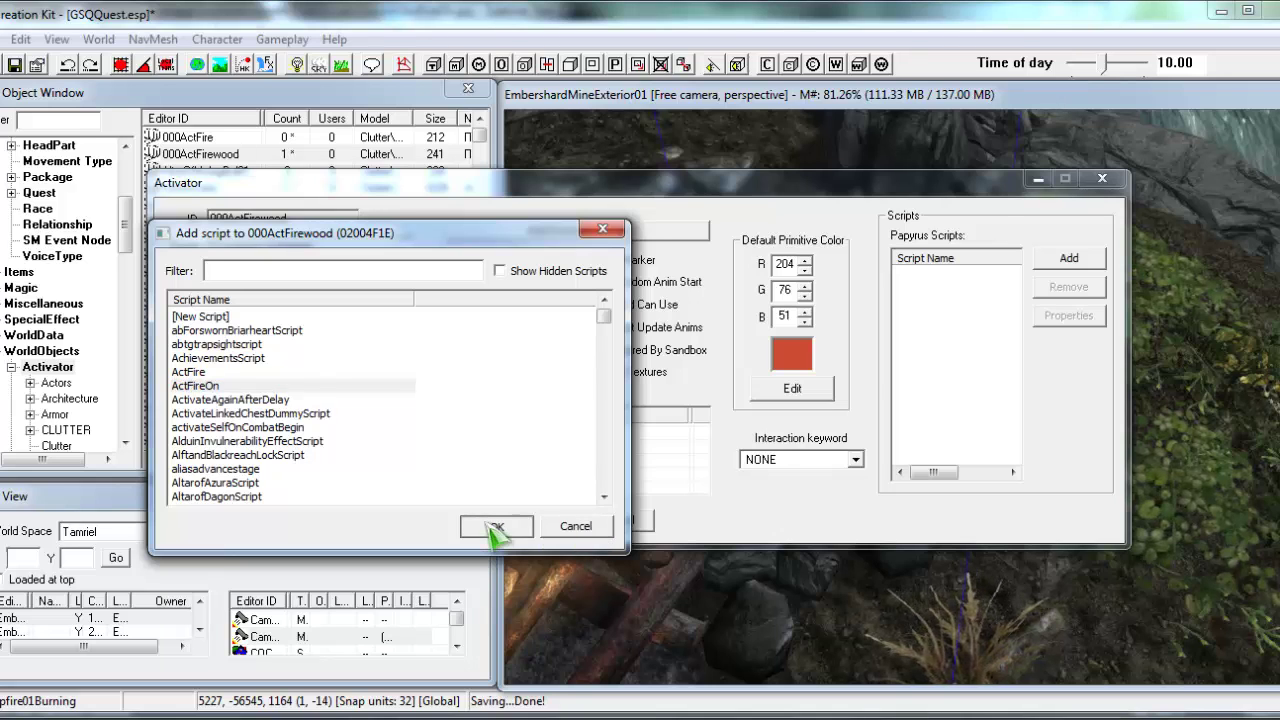
- Set the ActFireOn script's switch property to the burning campfire, Campfire01Burning 020059E9, by picking it in the scene
{"action": "left_click", "coordinate": [945, 277]}
{"action": "left_click", "coordinate": [1068, 315]}
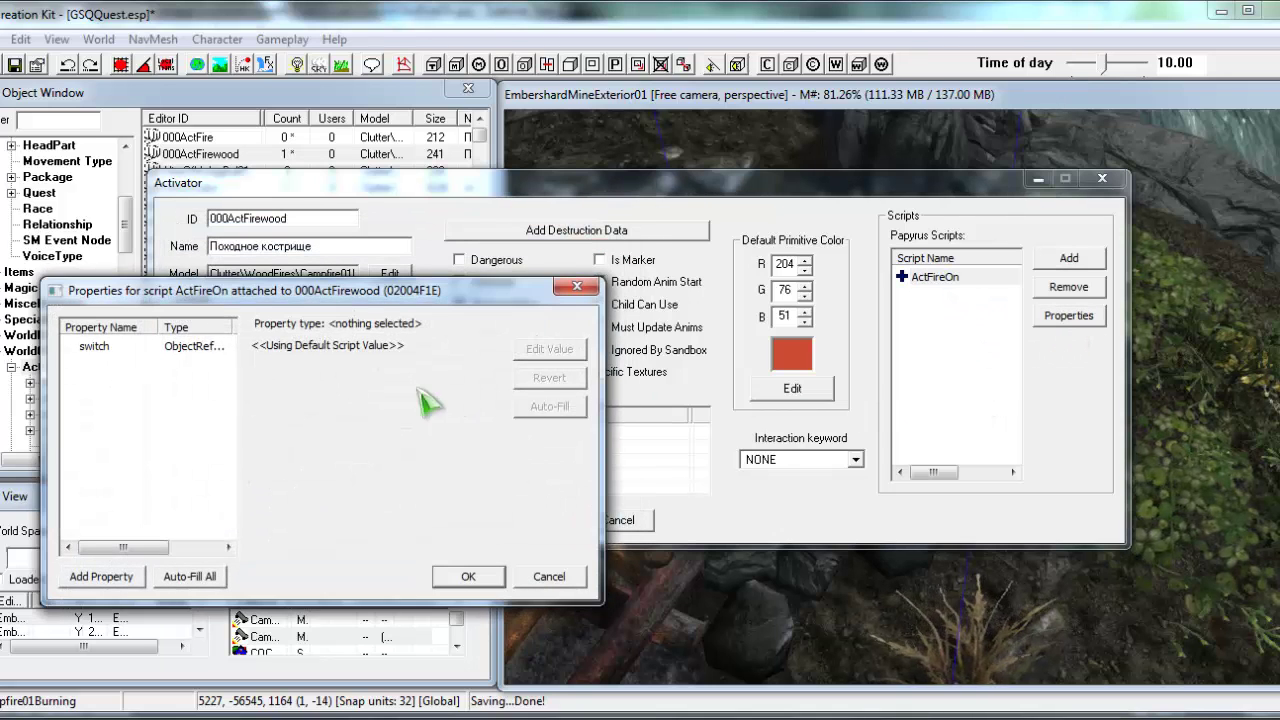
{"action": "left_click", "coordinate": [102, 346]}
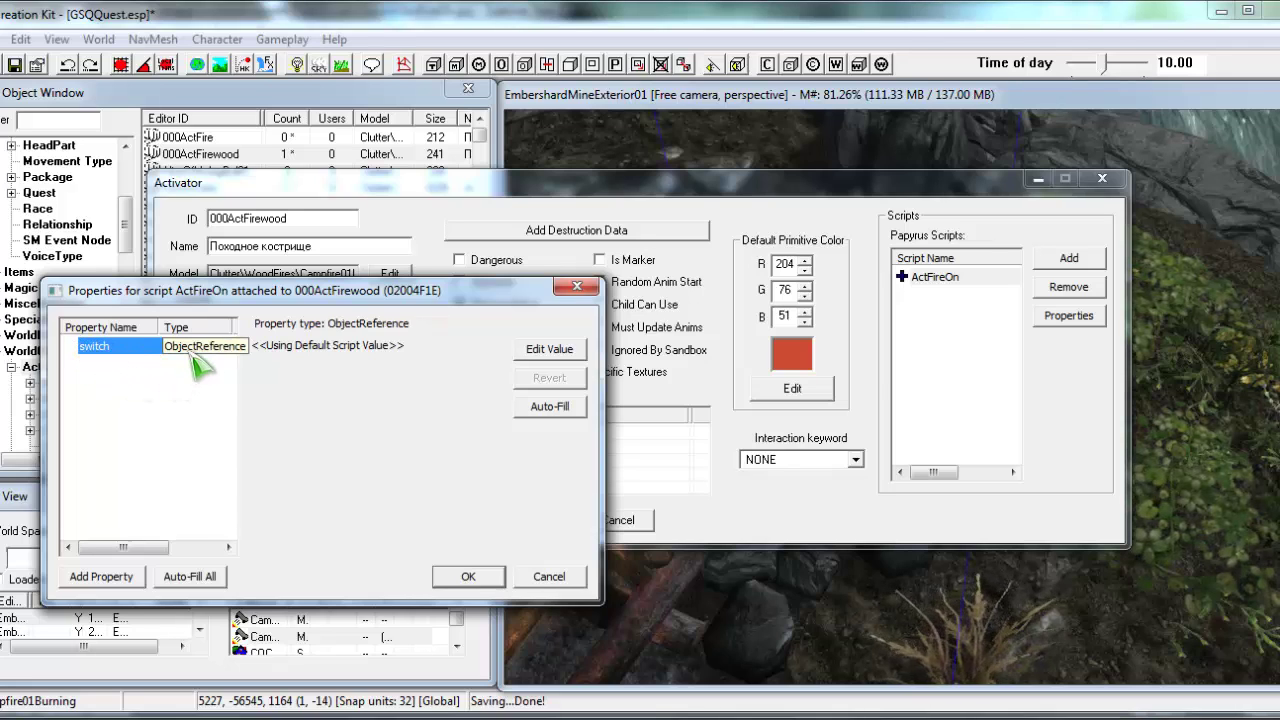
{"action": "left_click", "coordinate": [549, 350]}
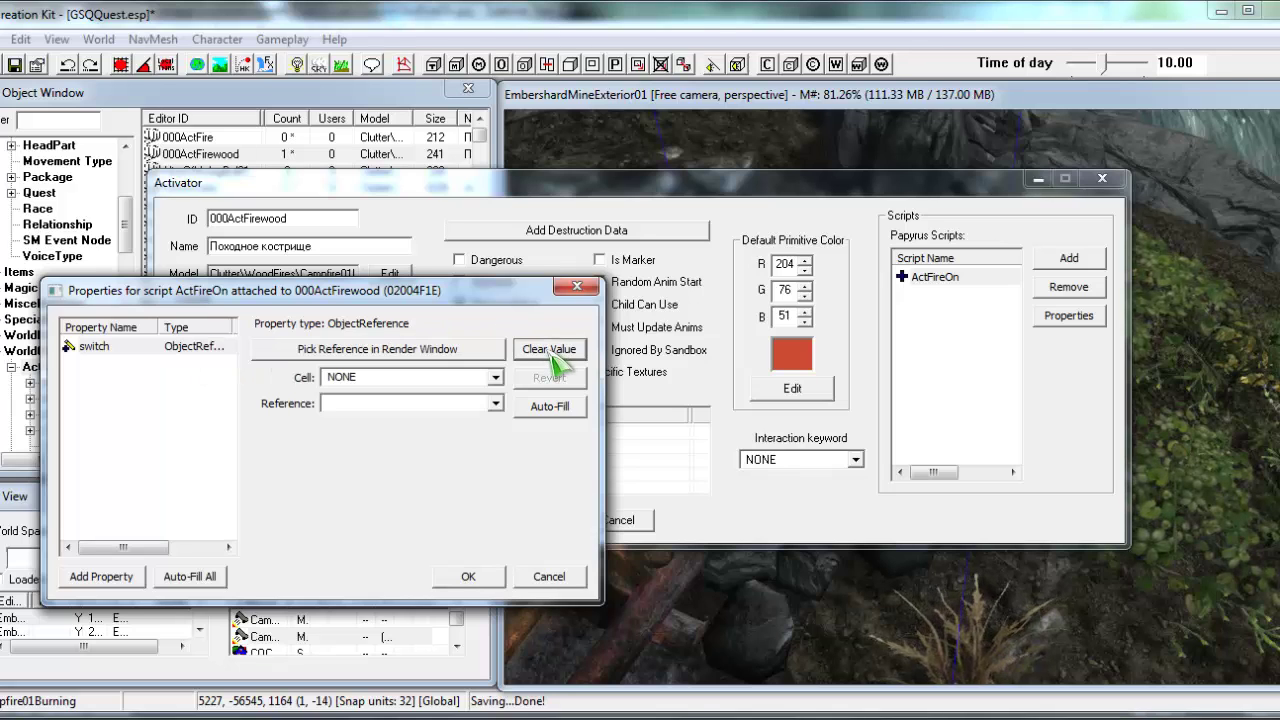
{"action": "left_click", "coordinate": [324, 348]}
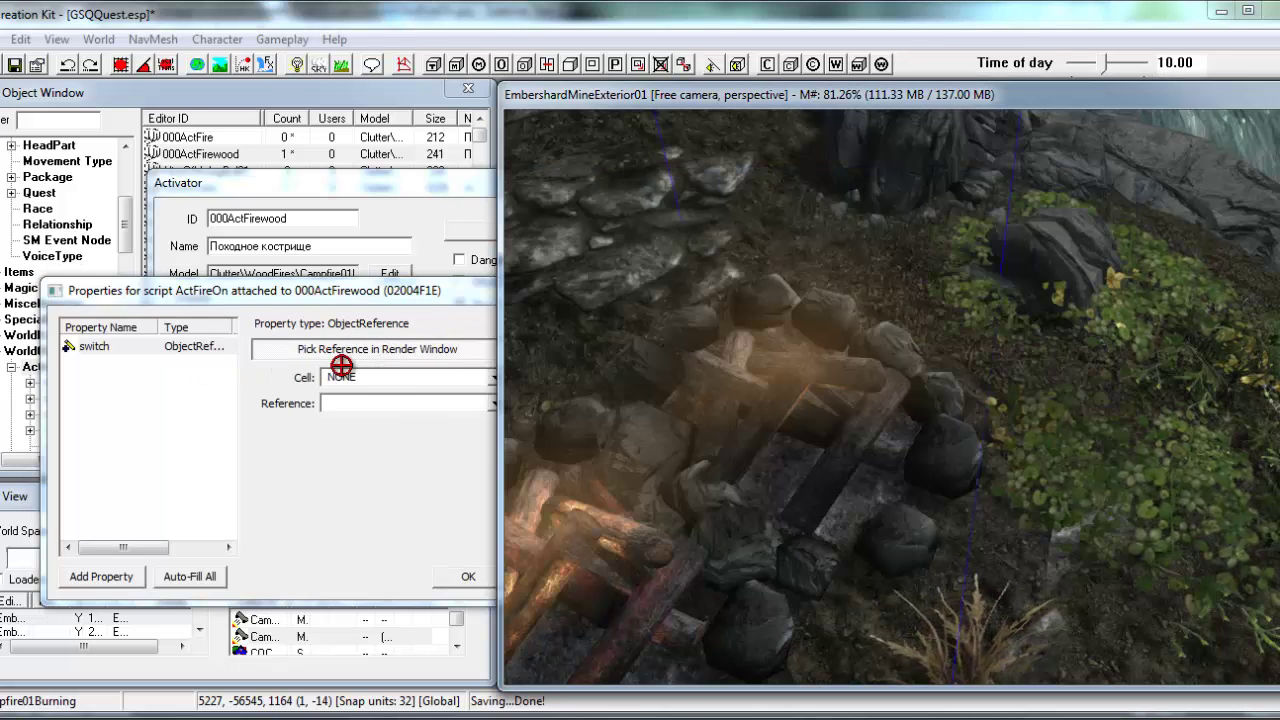
{"action": "double_click", "coordinate": [630, 655]}
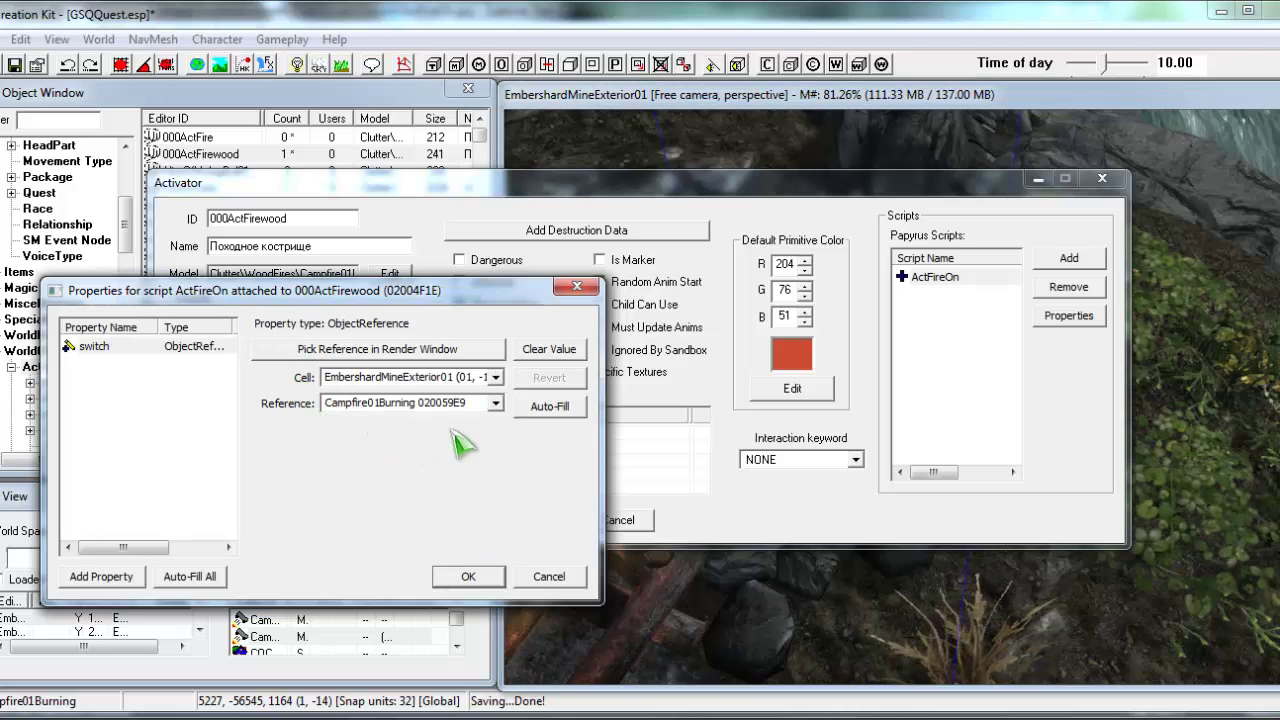
- Examine the reference data of the burning campfire and the firewood activator, including the firewood's base object
{"action": "left_click", "coordinate": [669, 112]}
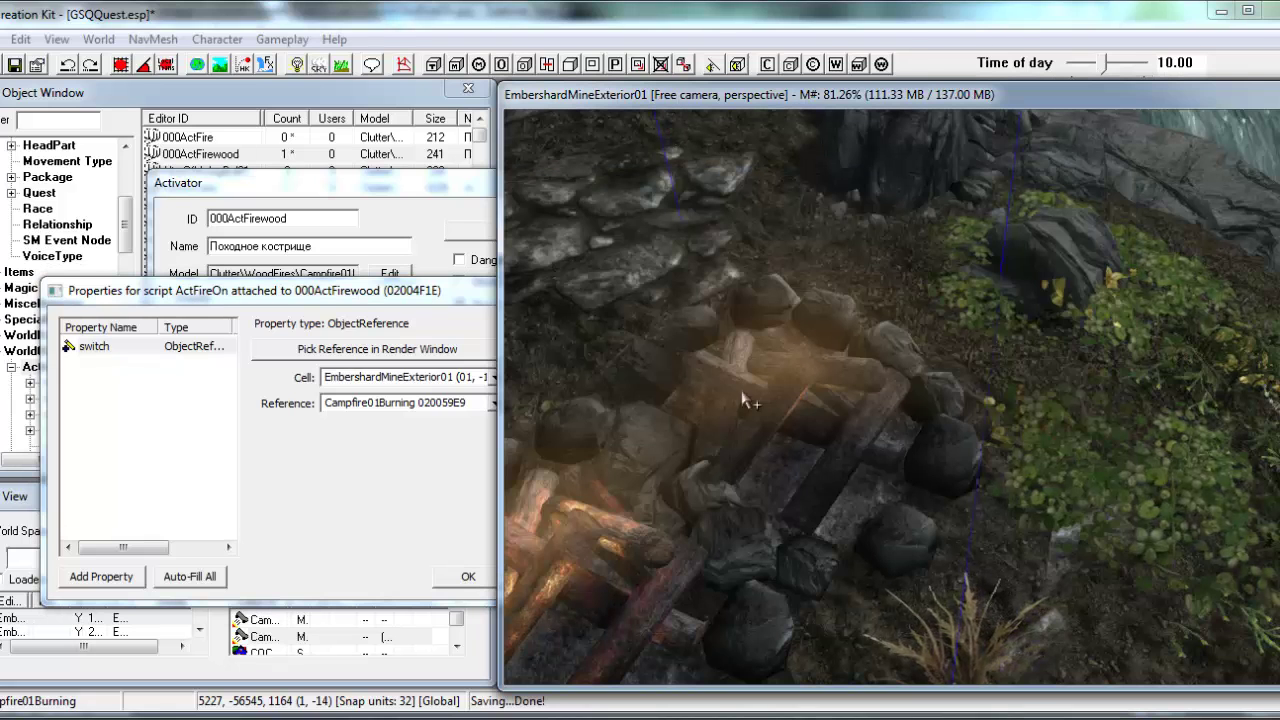
{"action": "middle_click_drag", "start_coordinate": [735, 493], "coordinate": [739, 486]}
{"action": "scroll", "coordinate": [757, 489], "scroll_direction": "up", "scroll_amount": 1}
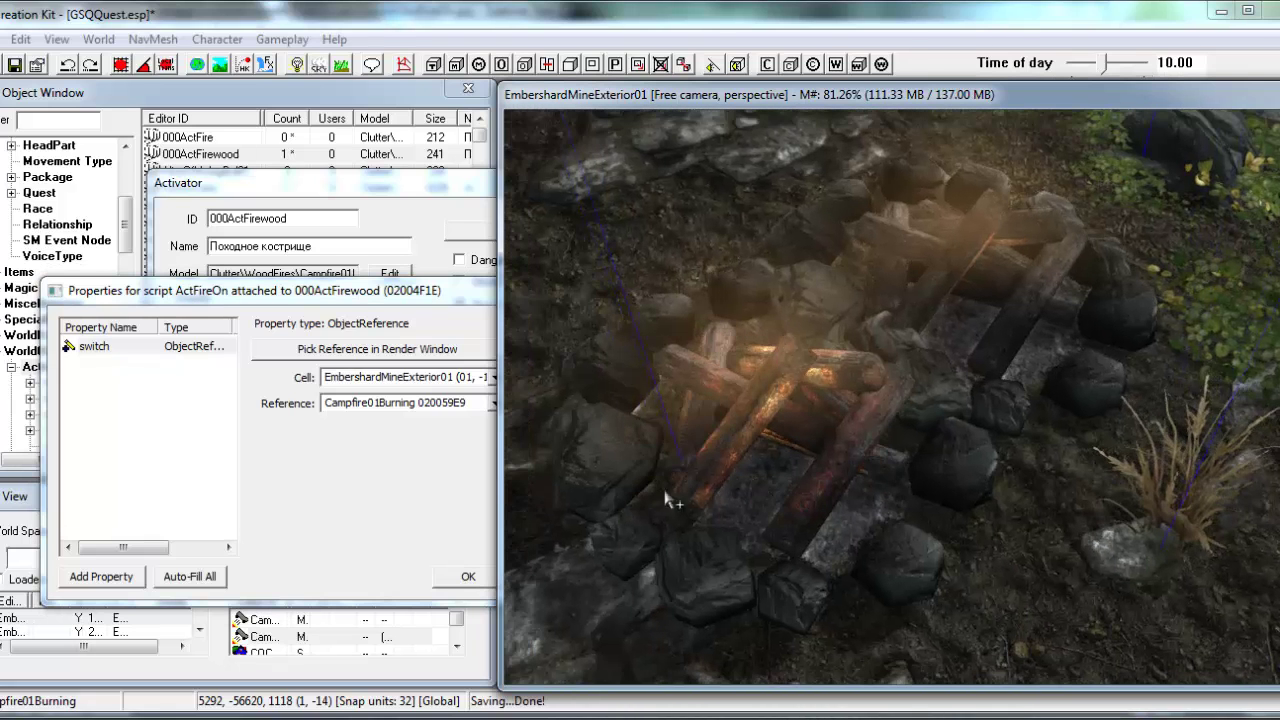
{"action": "double_click", "coordinate": [707, 590]}
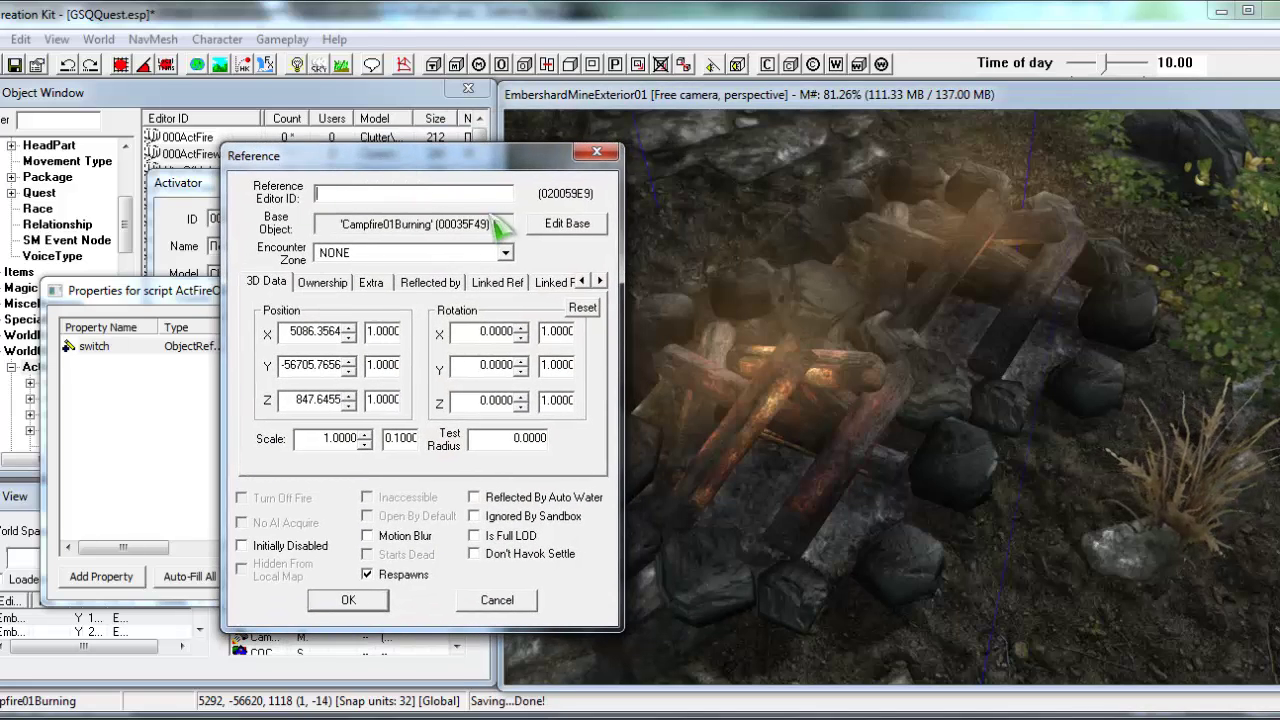
{"action": "double_click", "coordinate": [1090, 404]}
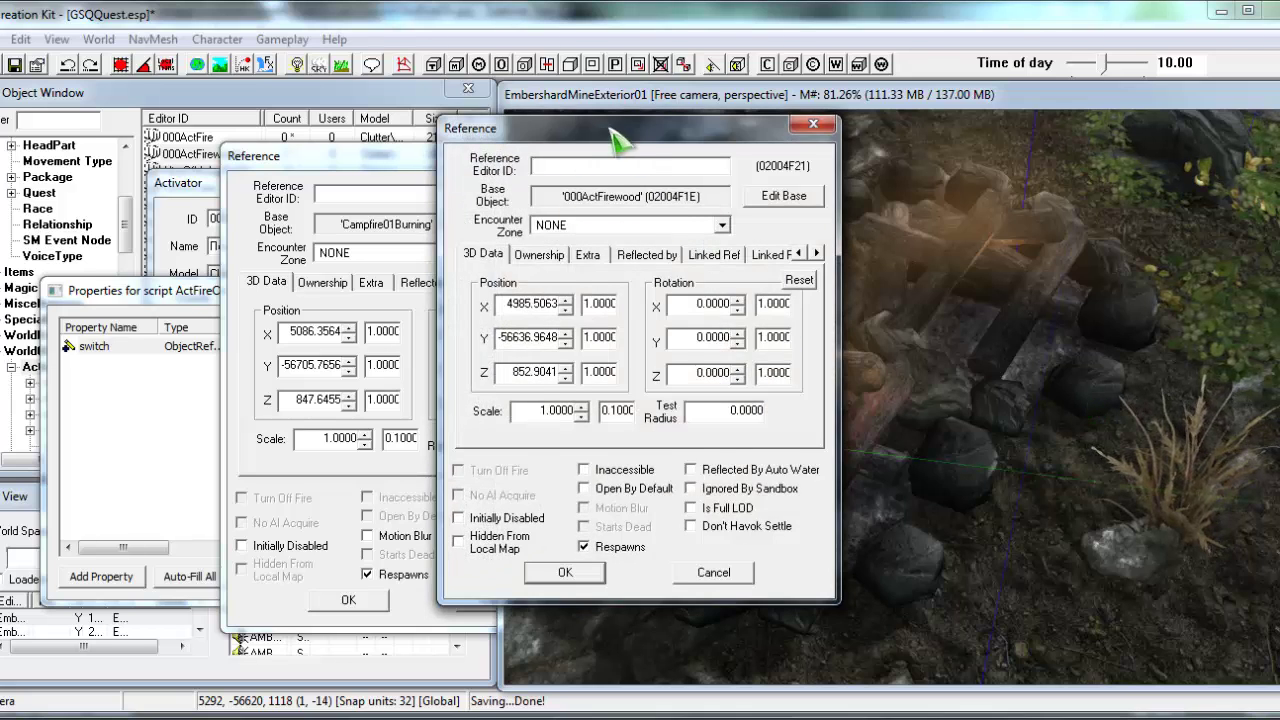
{"action": "left_click", "coordinate": [830, 234]}
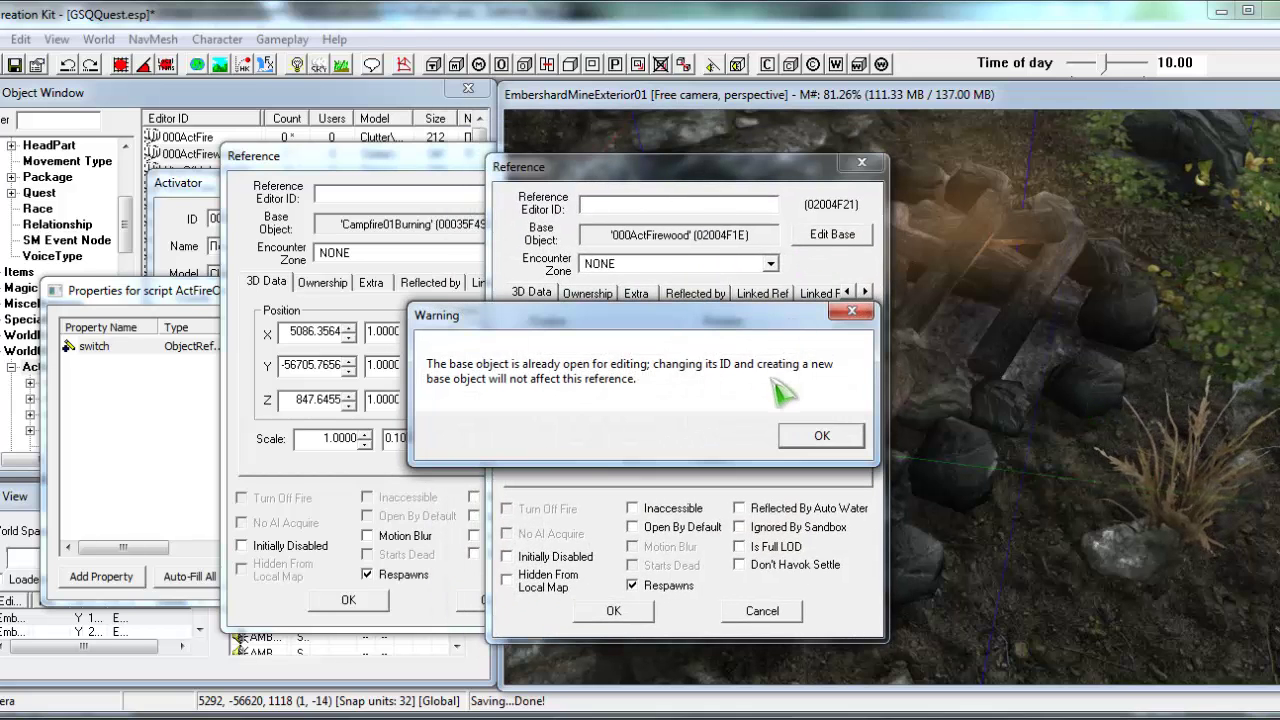
{"action": "left_click", "coordinate": [822, 436]}
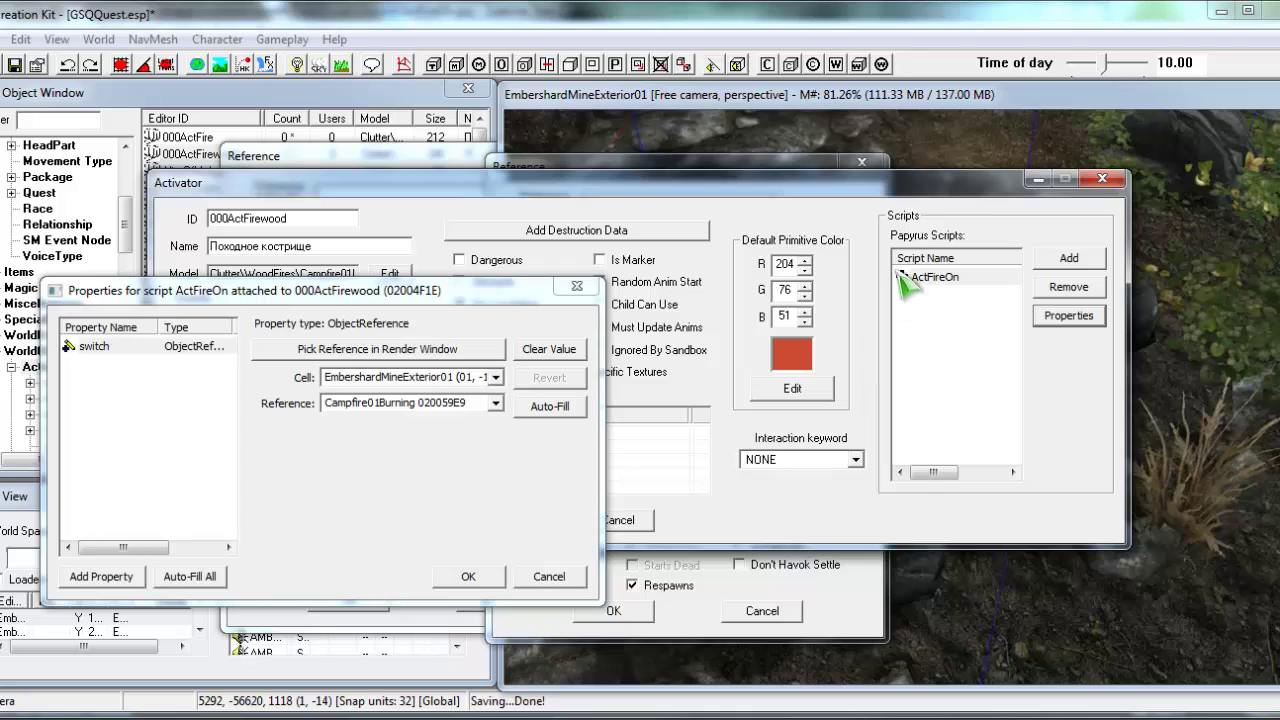
- Accept the script's switch property value and close the 000ActFirewood activator without saving its changes
{"action": "left_click", "coordinate": [1099, 181]}
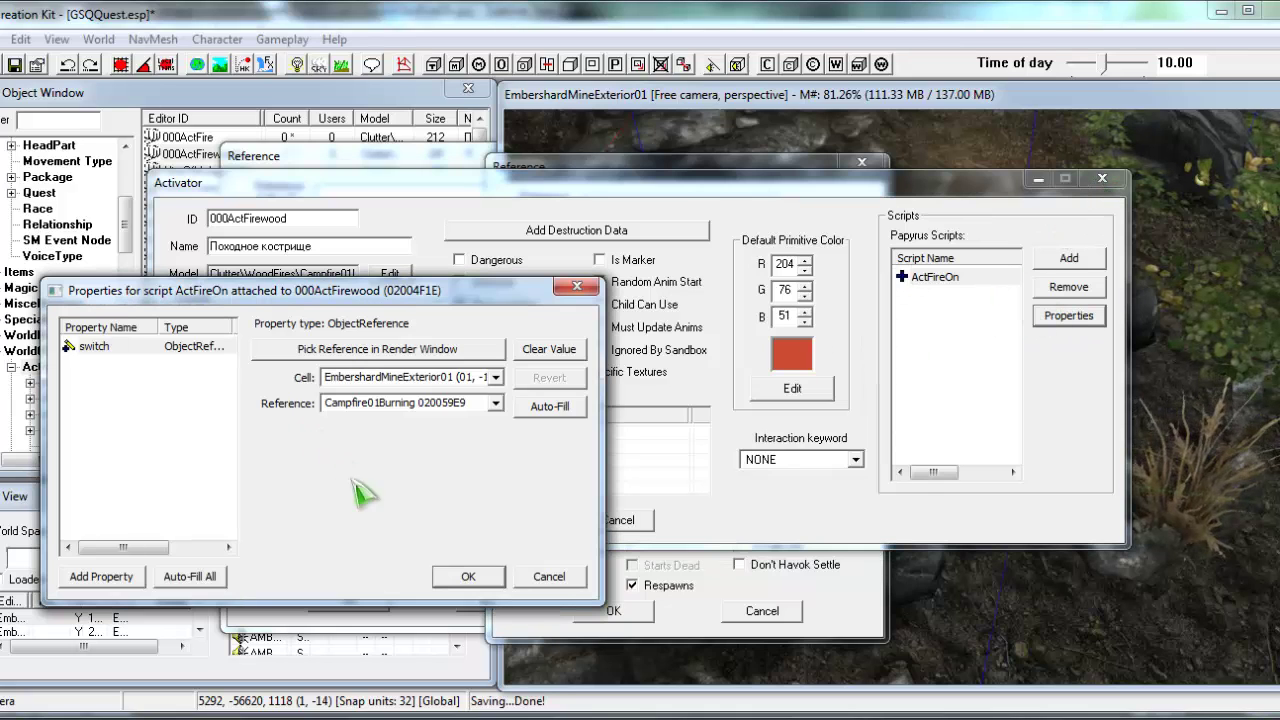
{"action": "left_click", "coordinate": [469, 578]}
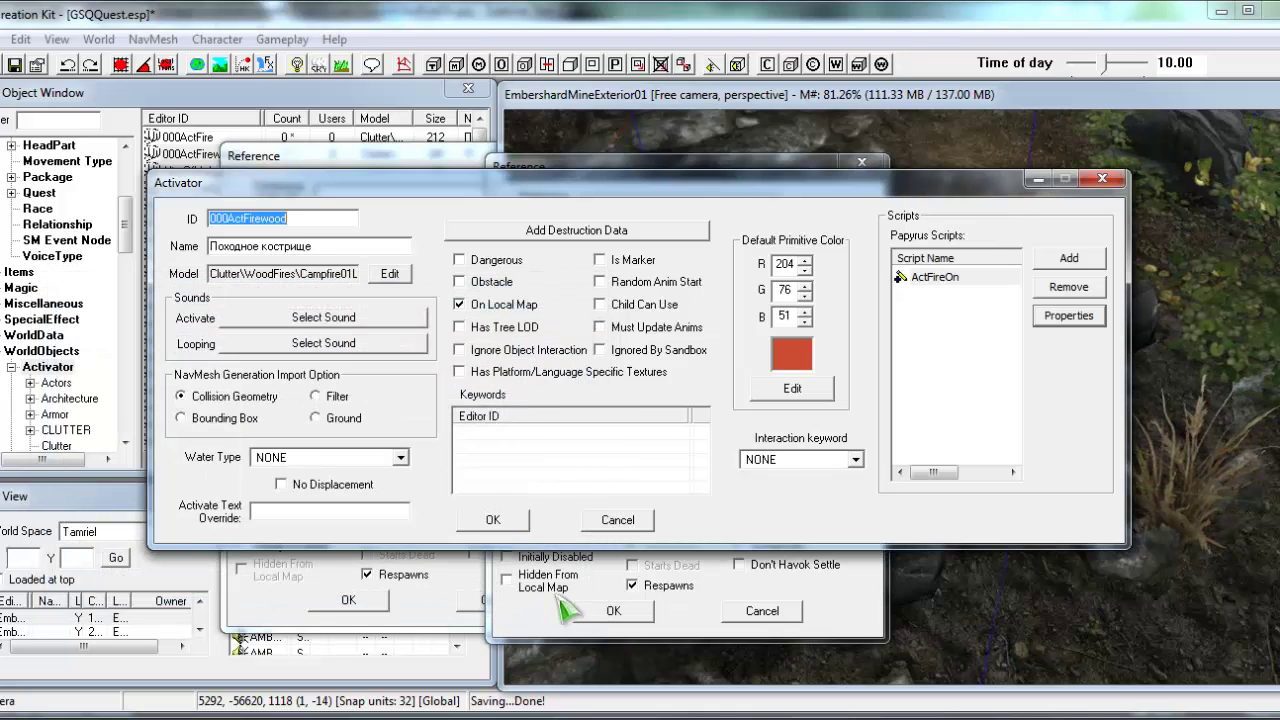
{"action": "left_click", "coordinate": [614, 522]}
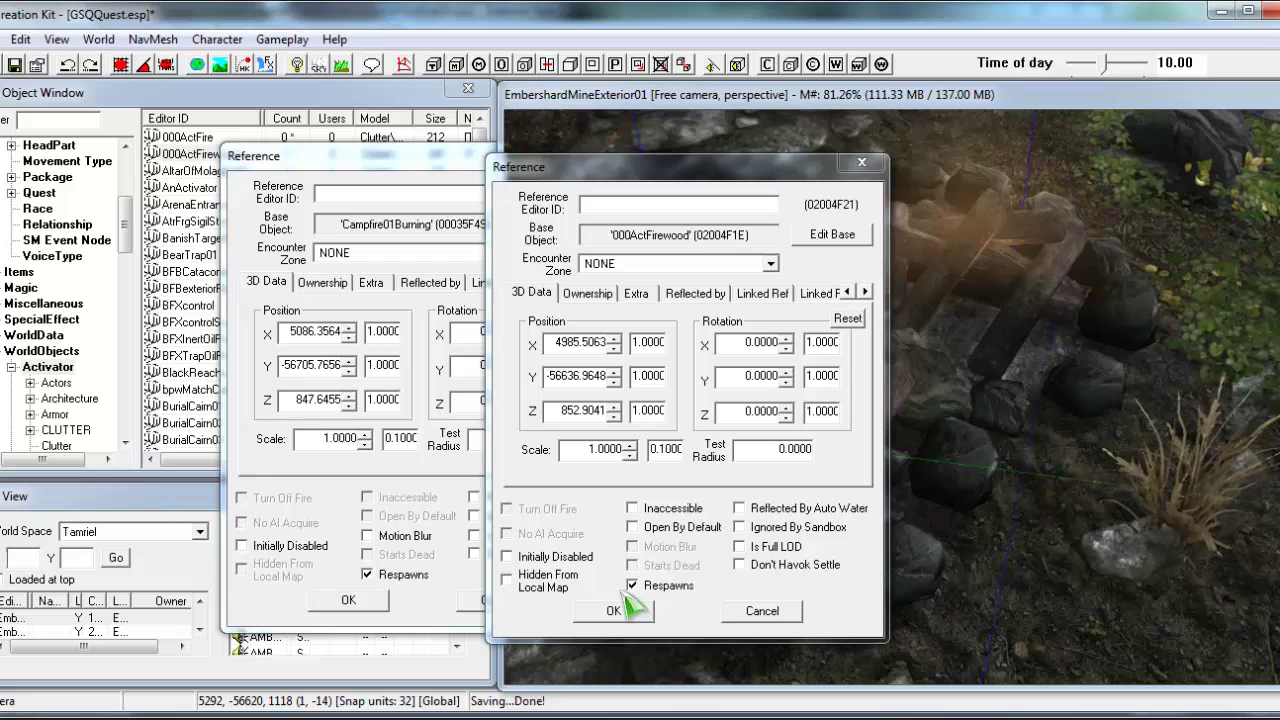
- Dismiss the firewood's reference data and reposition the burning campfire's reference dialog for review beside the campfires
{"action": "left_click_drag", "start_coordinate": [390, 167], "coordinate": [336, 173]}
{"action": "left_click", "coordinate": [1022, 338]}
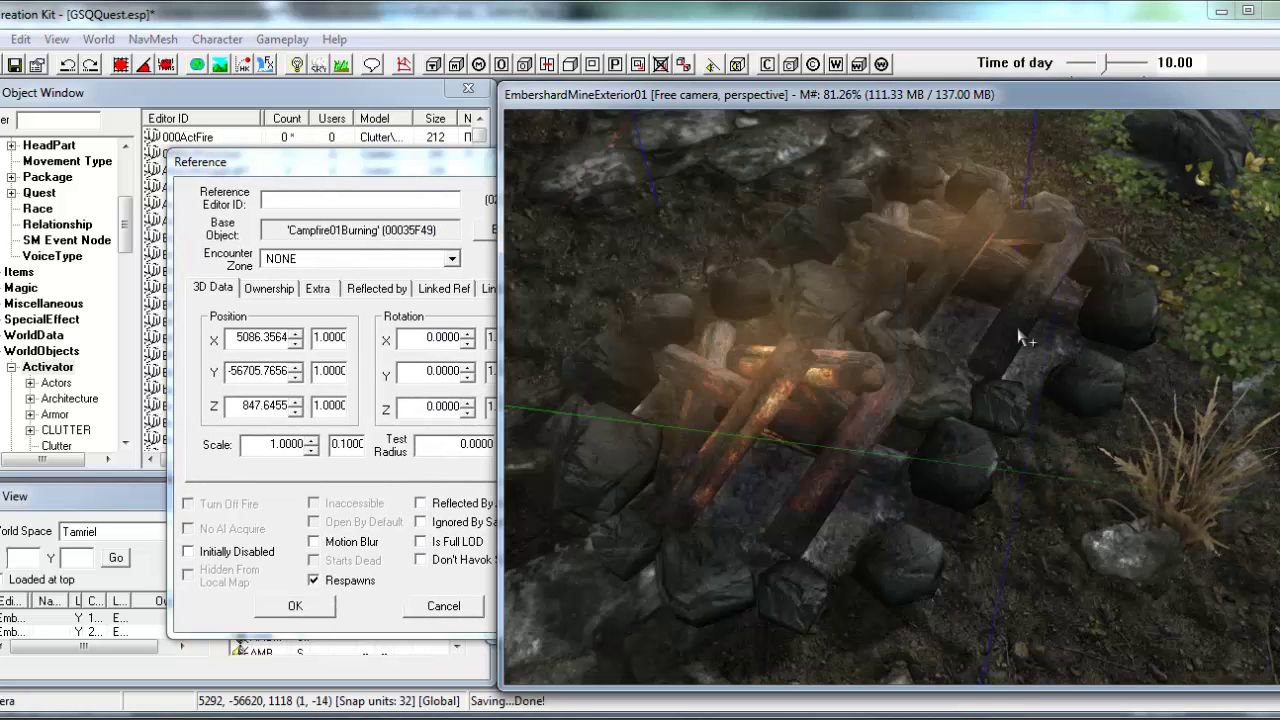
{"action": "left_click_drag", "start_coordinate": [317, 167], "coordinate": [305, 180]}
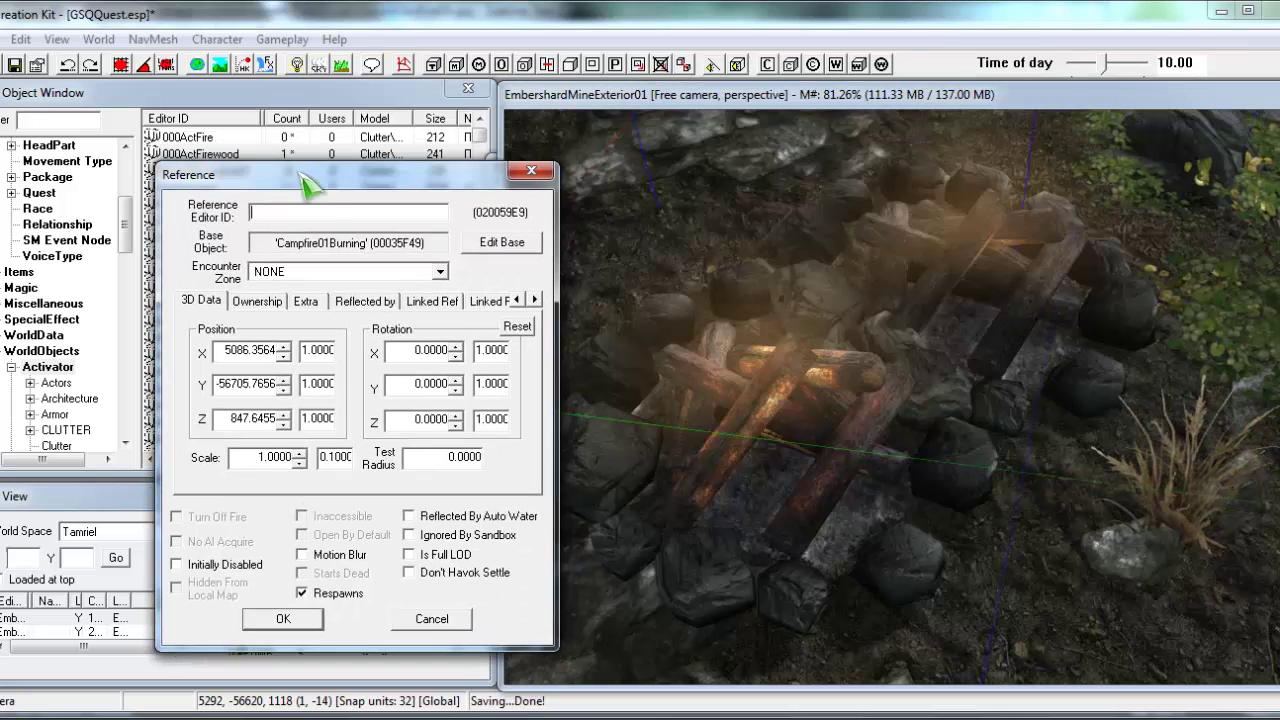